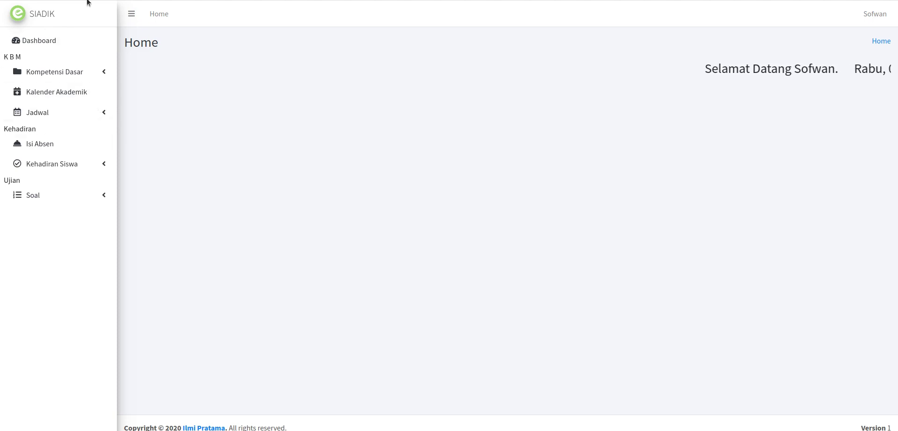
Open the Kompetensi Dasar list for Bahasa Inggris, class X, in the 2020/2021 school year.
left_click(55, 71)
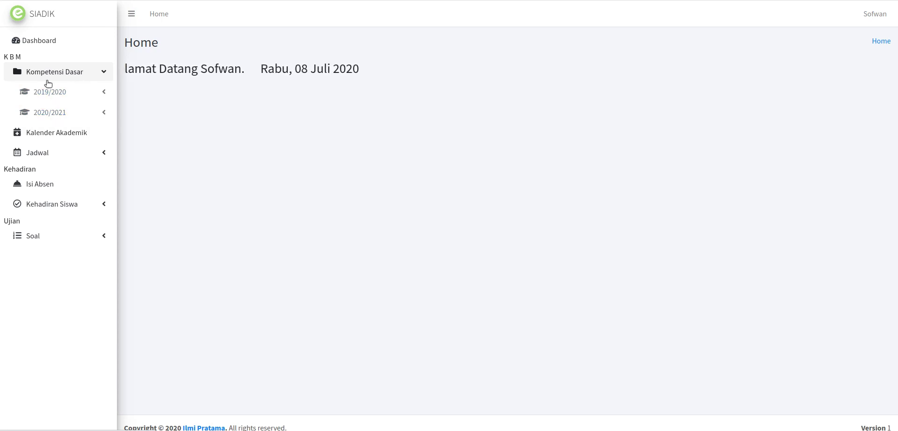
left_click(55, 114)
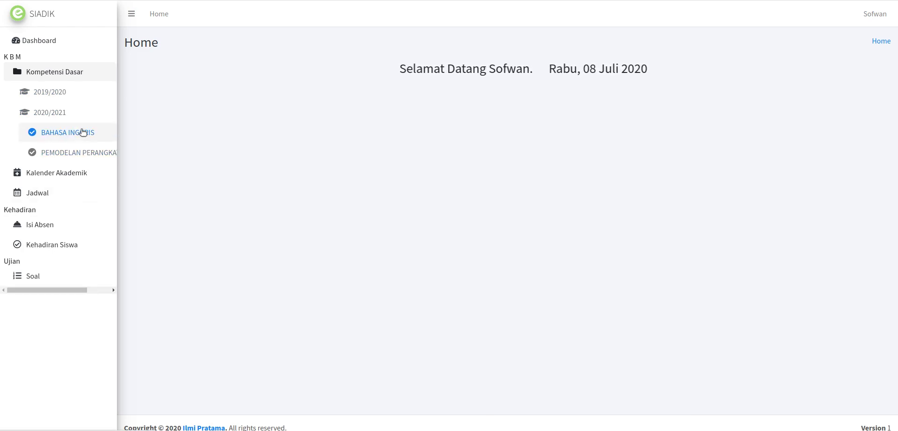
left_click(83, 132)
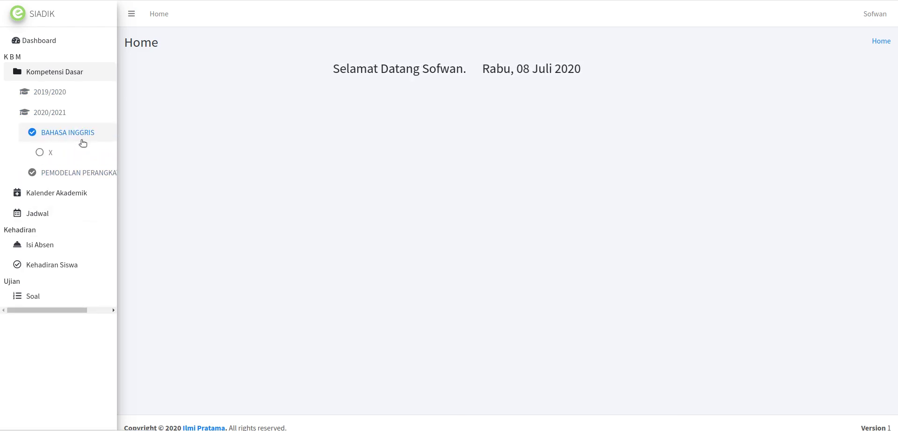
left_click(74, 173)
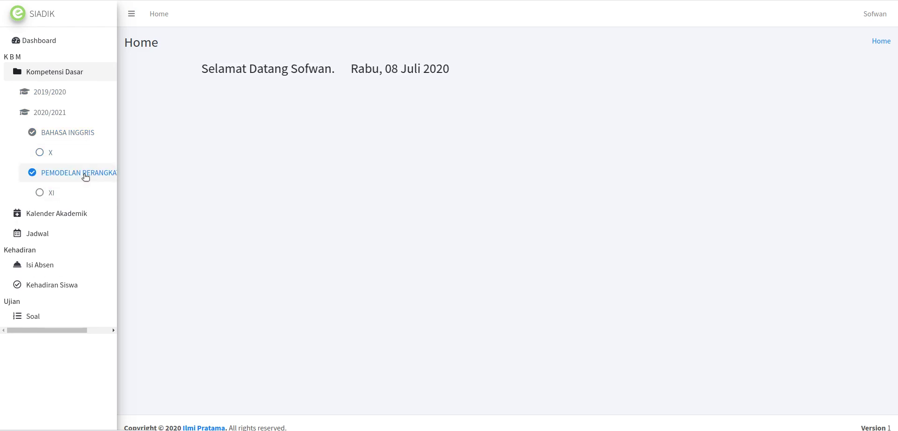
left_click(52, 173)
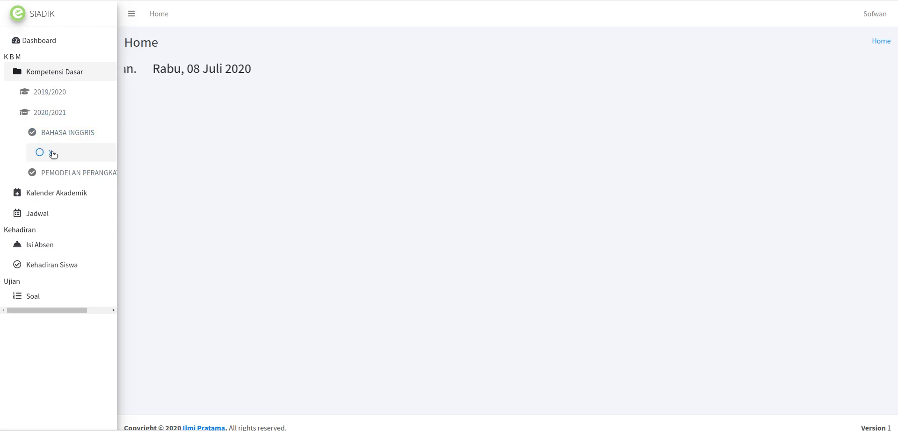
left_click(52, 153)
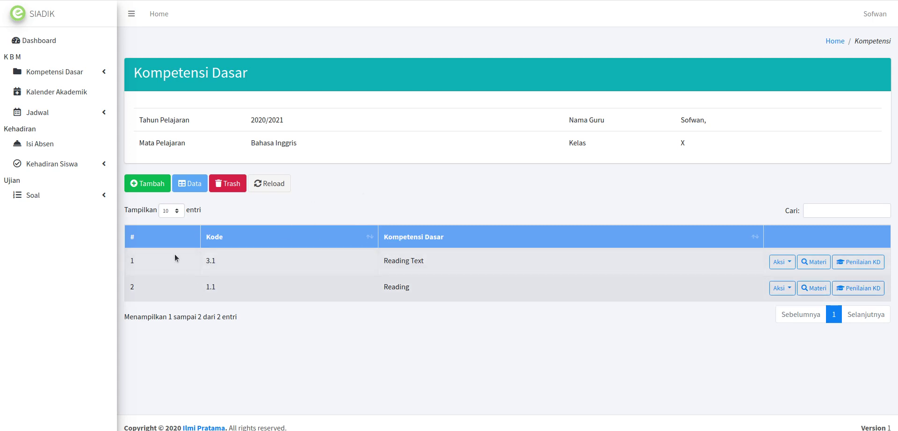
Start adding a new competency and enter 3.2 as its code.
left_click(139, 187)
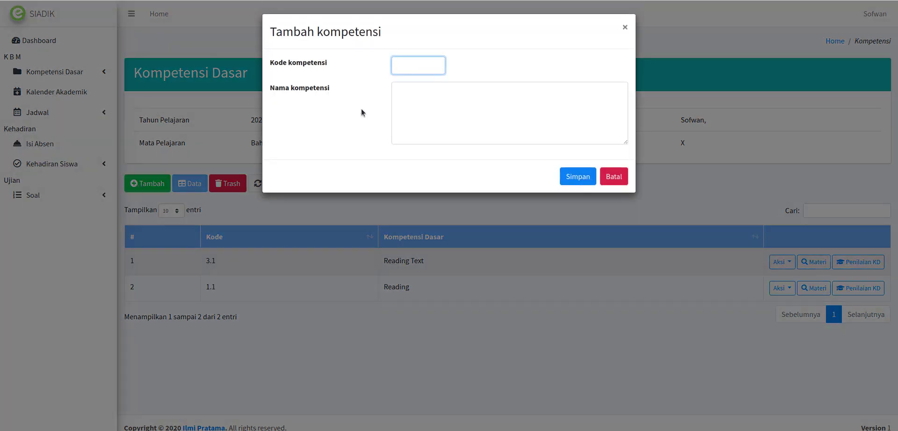
type("3.2")
left_click(421, 104)
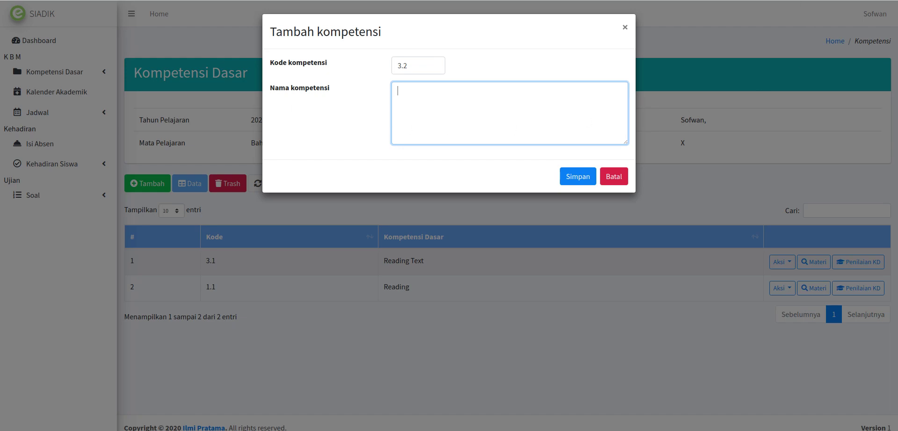
Search the web for "kompetensi dasar bahasa inggris kelas 10" in a new page and open the rpprevisi.fatih.co.id result.
key("ctrl+t")
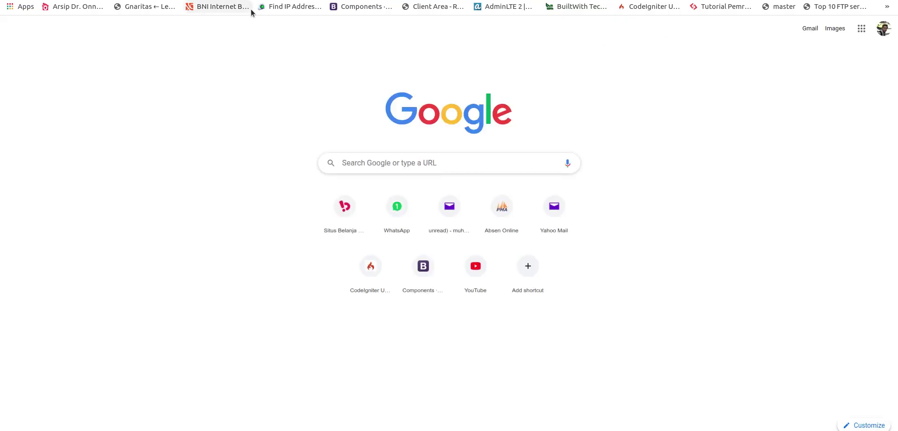
type("kompete")
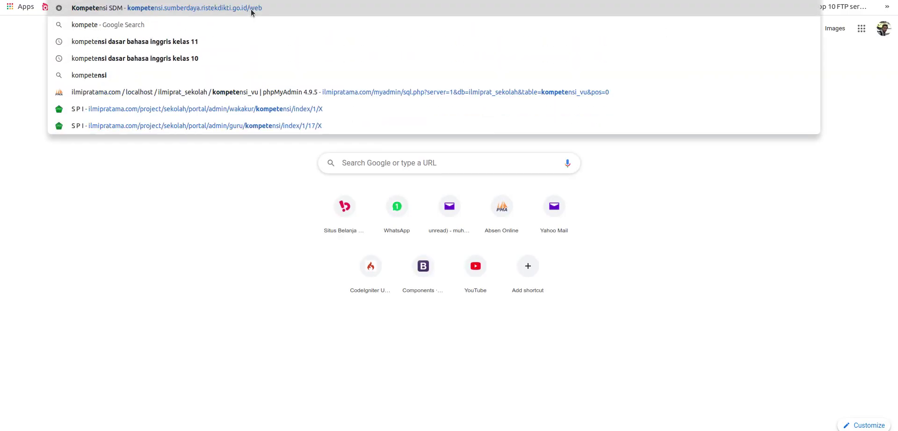
type("nsi")
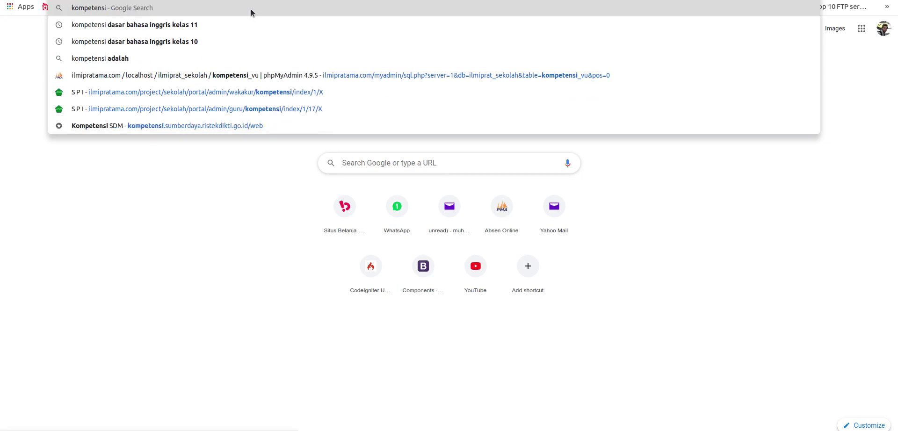
type(" dasar bahas")
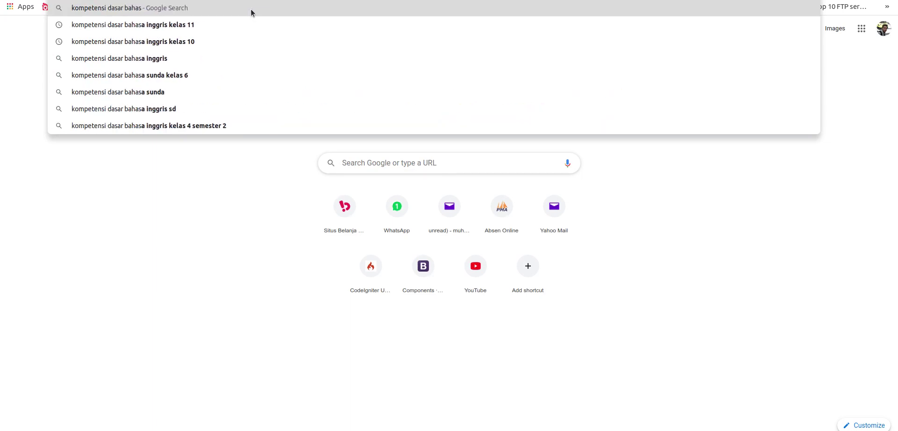
key("Return")
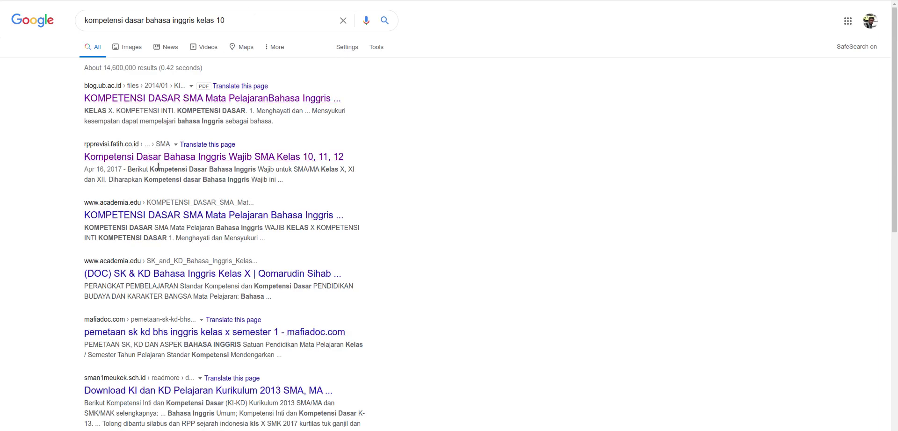
left_click(266, 161)
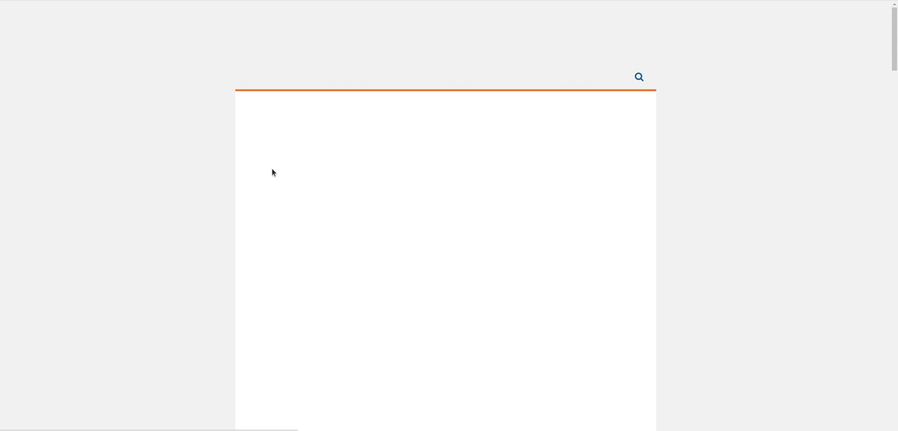
Copy the description of competency 4.1 from the Kelas 10 section of the article, without its number.
scroll(196, 301, "down", 5)
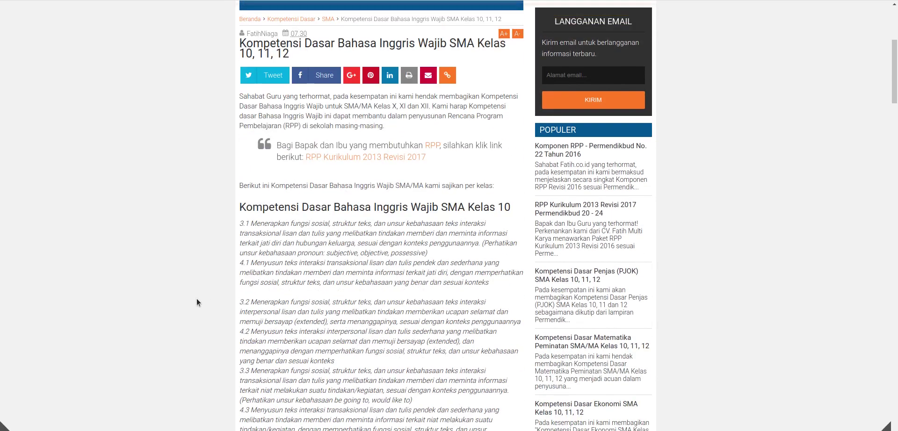
scroll(197, 299, "down", 3)
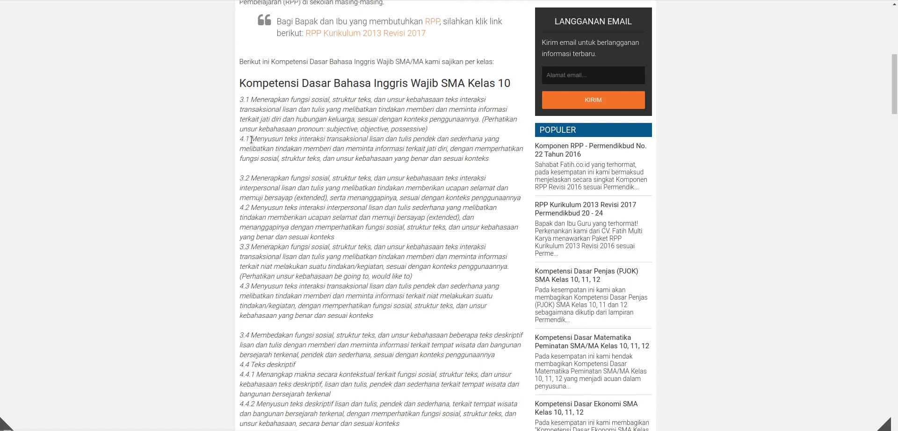
left_click_drag(252, 139, 461, 156)
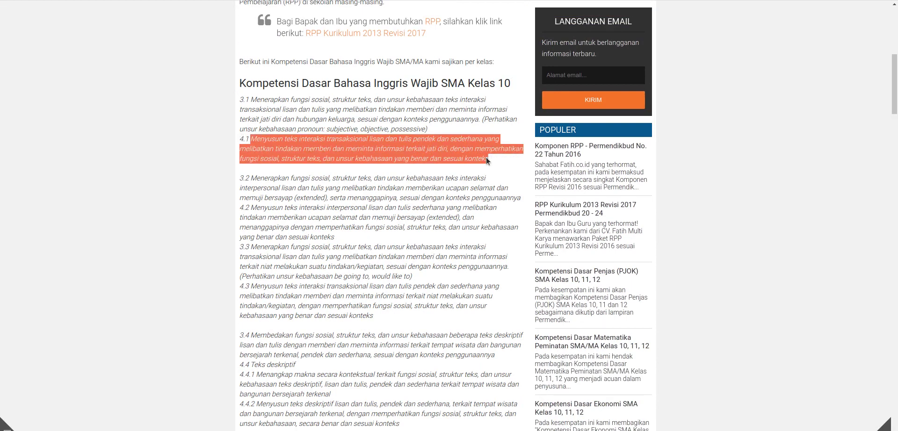
right_click(449, 152)
left_click(464, 166)
Switch back to SIADIK, change the new competency's code to 4.1, paste the copied description as its name and save it.
key("alt+Tab")
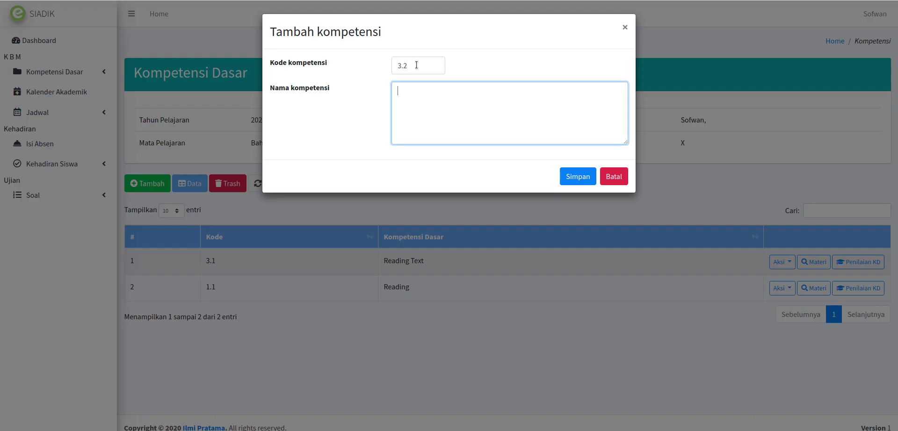
key("shift+Tab")
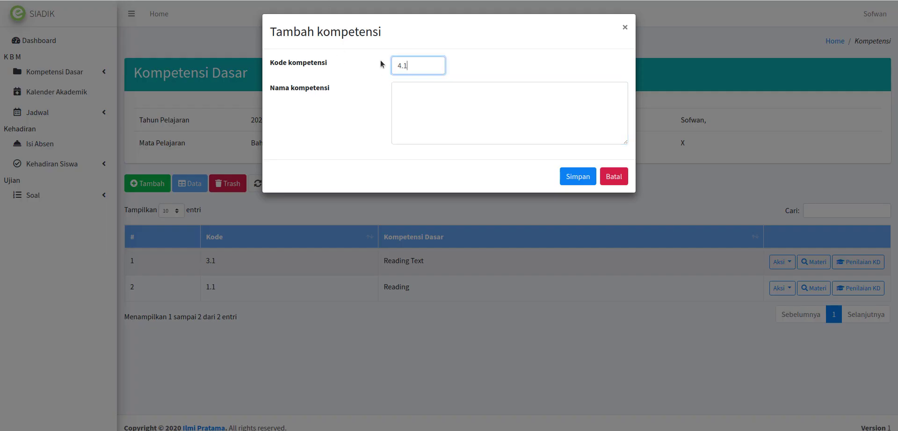
left_click(426, 104)
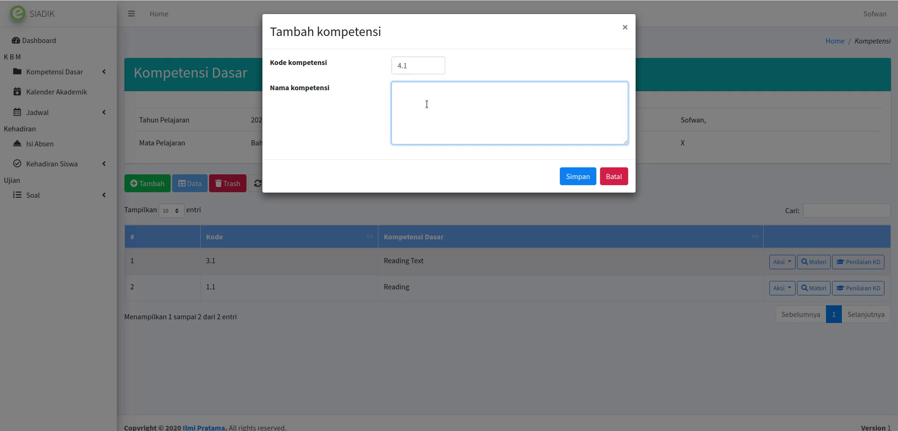
right_click(427, 103)
left_click(446, 164)
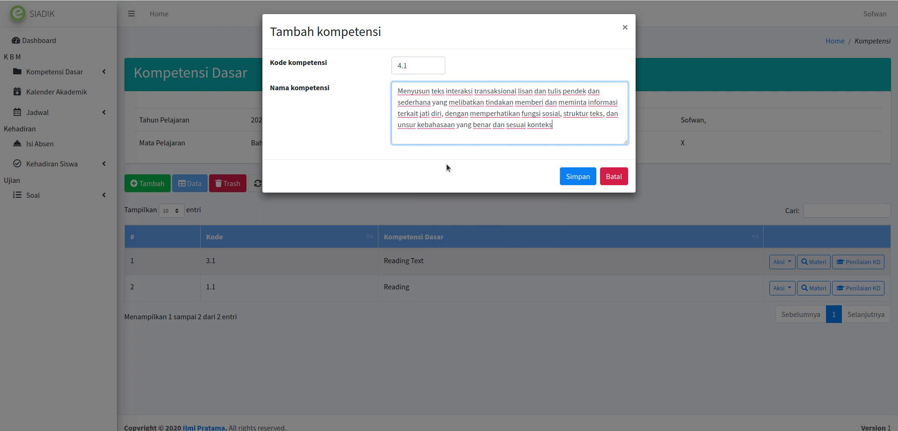
left_click(577, 176)
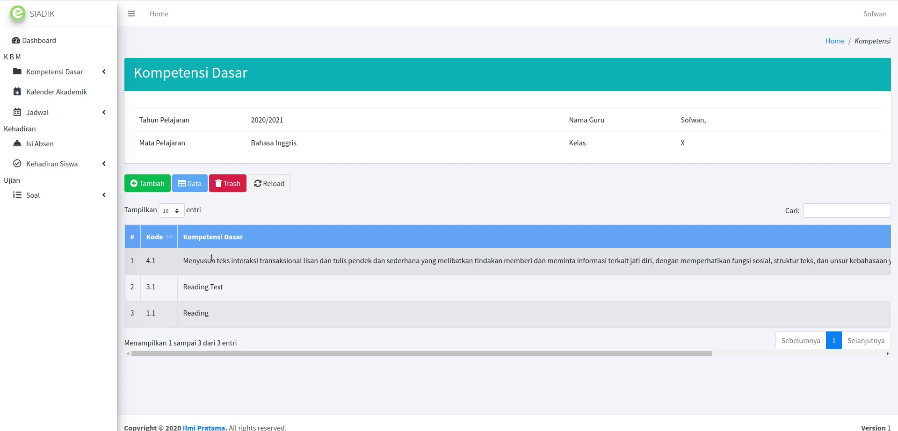
Open the learning materials of competency 4.1 for class X.MM.7 (Ganjil).
left_click_drag(207, 353, 298, 341)
left_click_drag(288, 354, 529, 359)
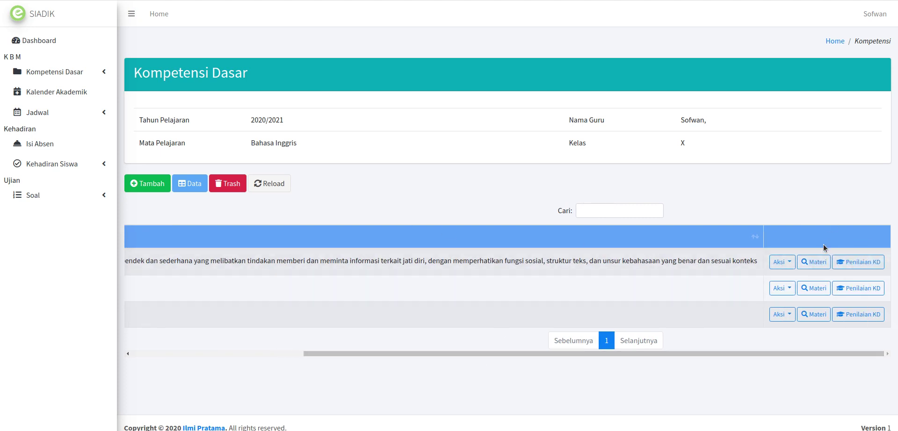
left_click(814, 263)
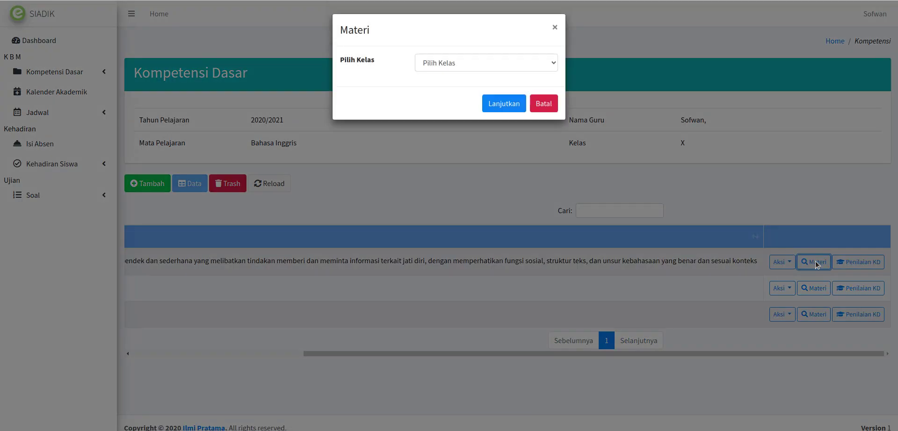
left_click(471, 61)
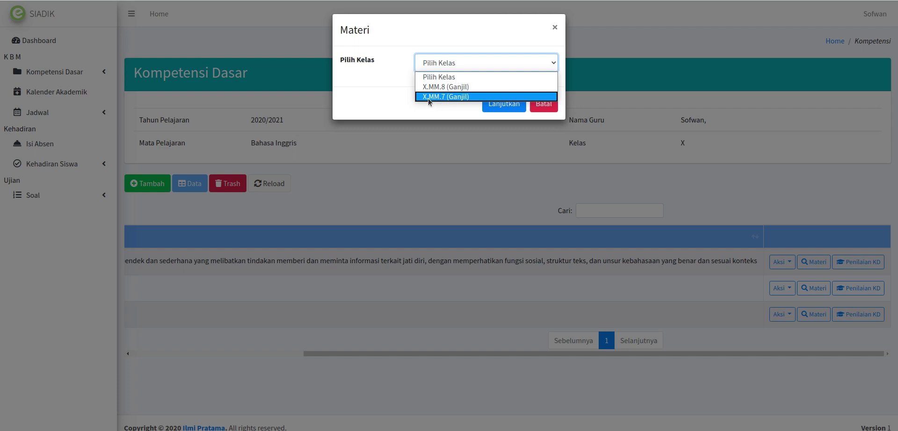
left_click(455, 97)
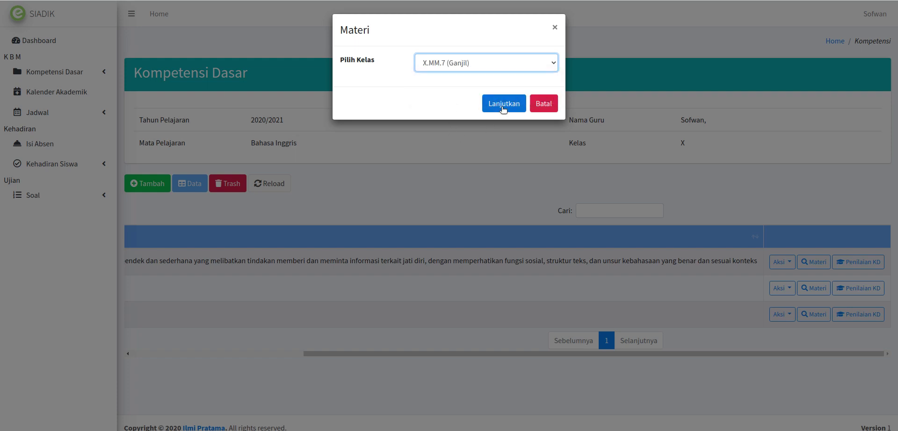
left_click(503, 107)
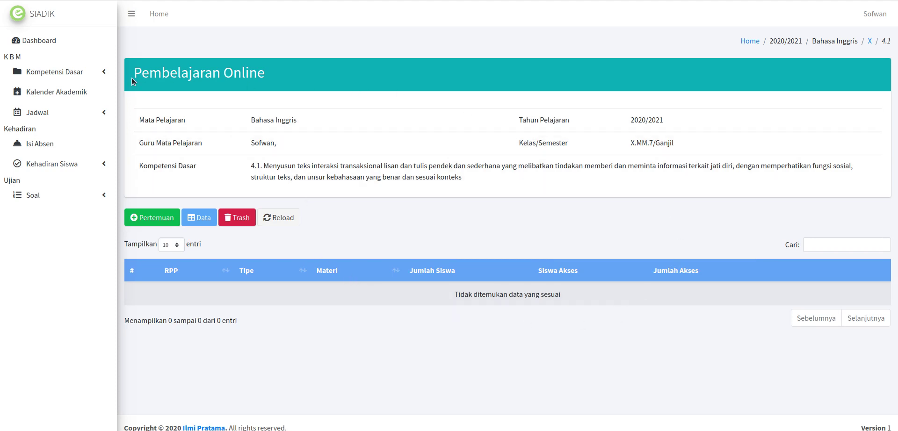
left_click_drag(141, 73, 274, 77)
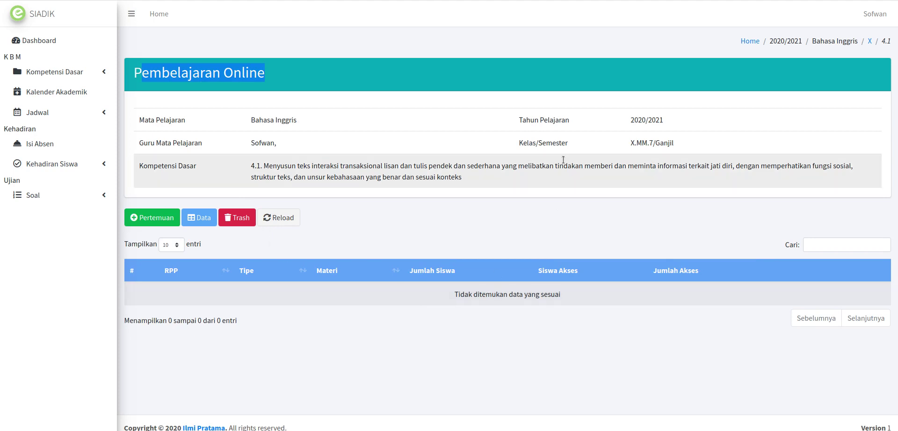
left_click(240, 159)
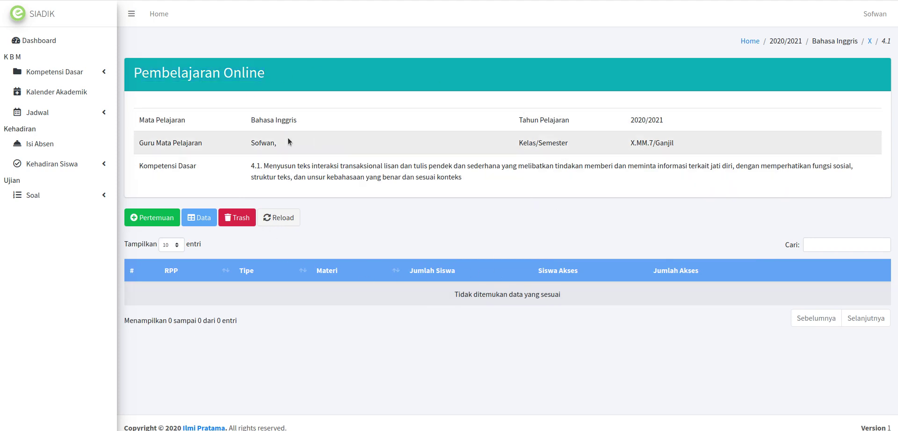
left_click(66, 73)
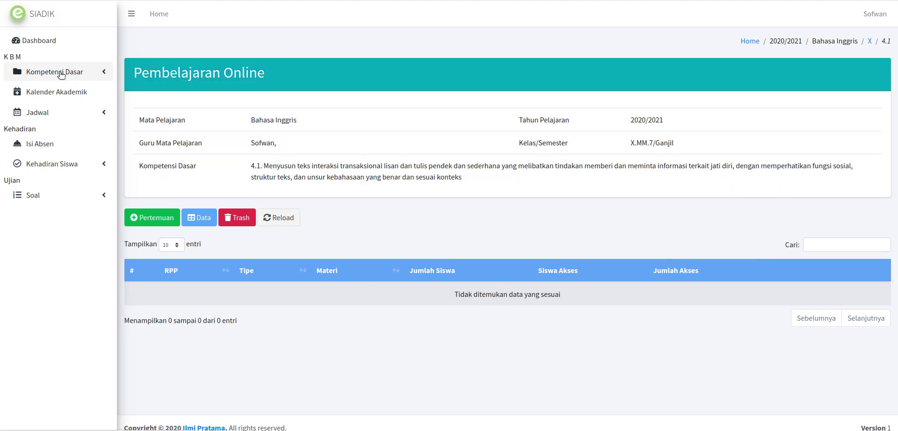
left_click(94, 76)
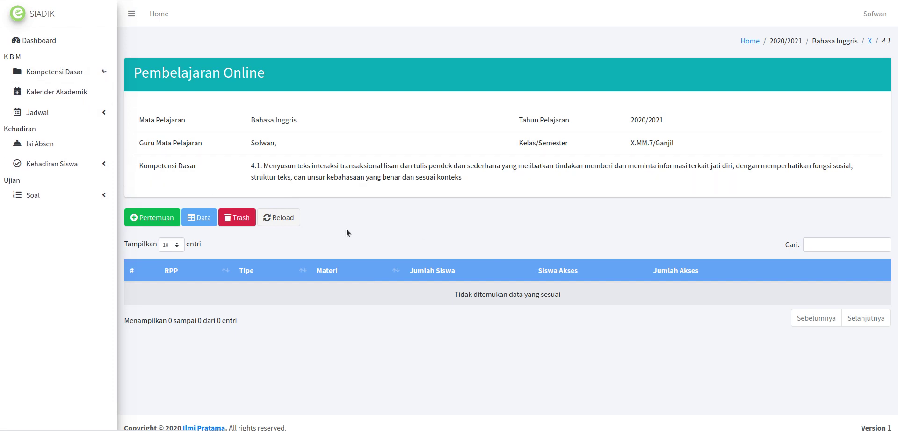
Return to the class X competency list and reopen the learning materials of competency 4.1 for class X.MM.7 (Ganjil).
left_click(870, 42)
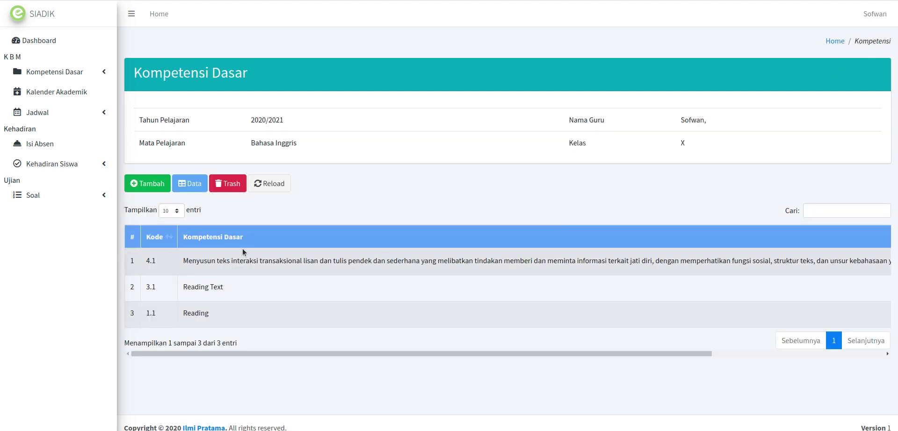
left_click_drag(424, 350, 700, 359)
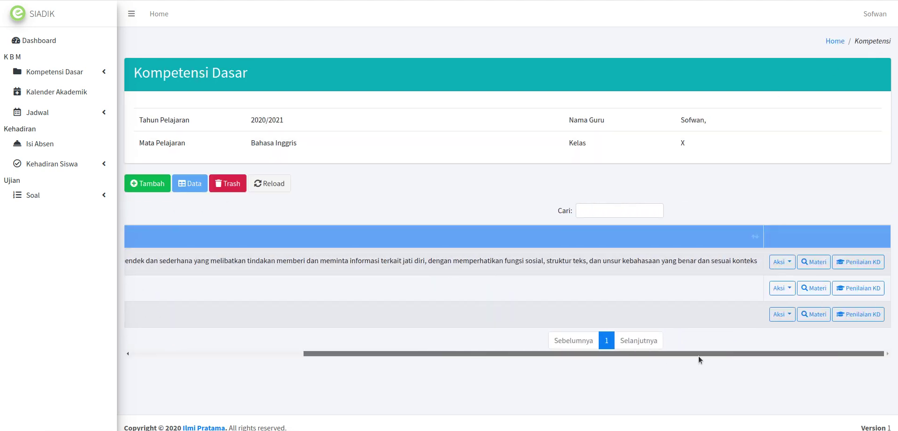
left_click(810, 262)
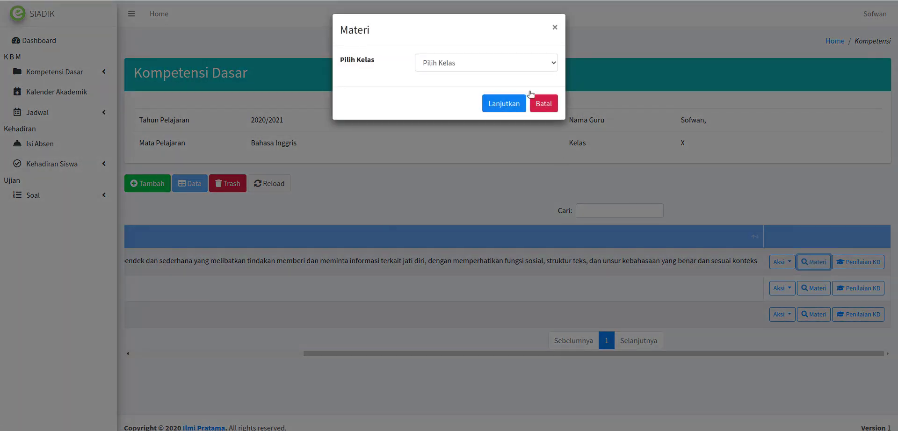
left_click(481, 63)
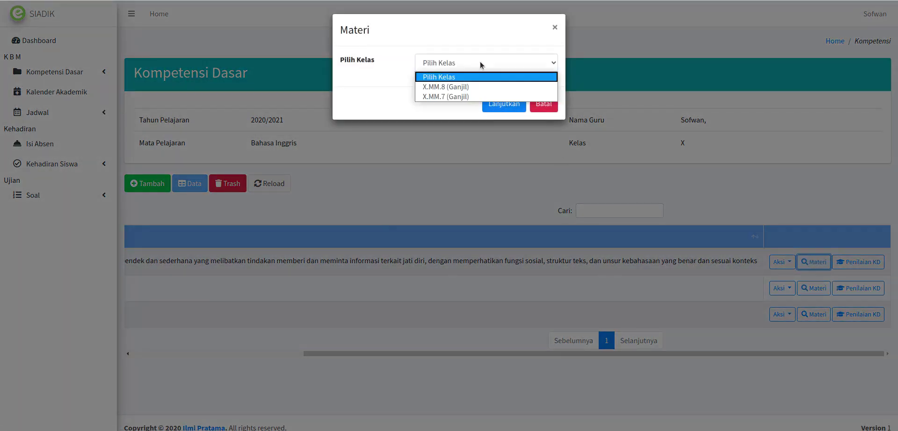
left_click(475, 97)
left_click(495, 104)
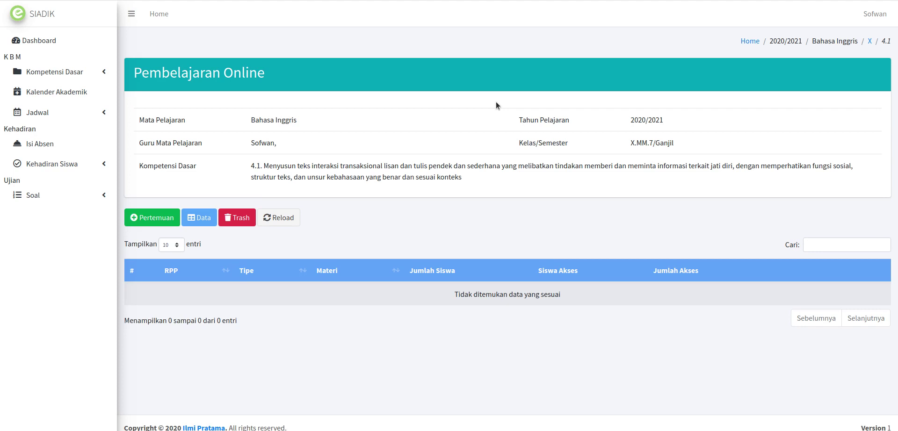
Start a new meeting material of type File/PDF and title it "Pertemuan 1".
left_click(140, 218)
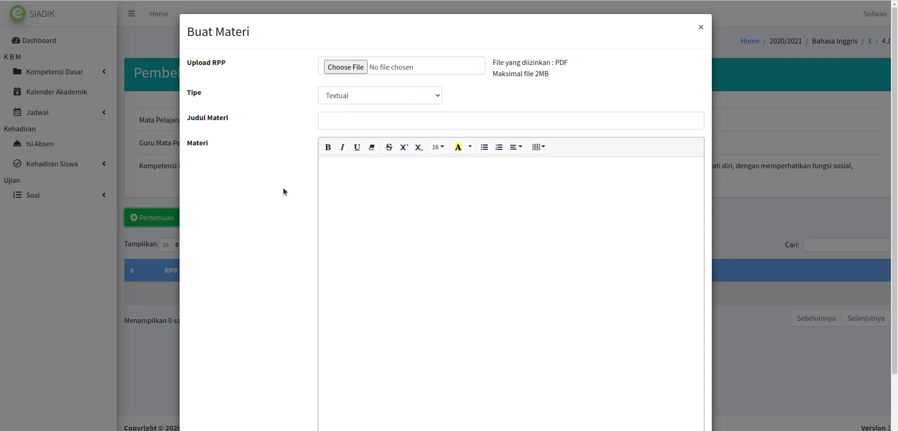
left_click(395, 103)
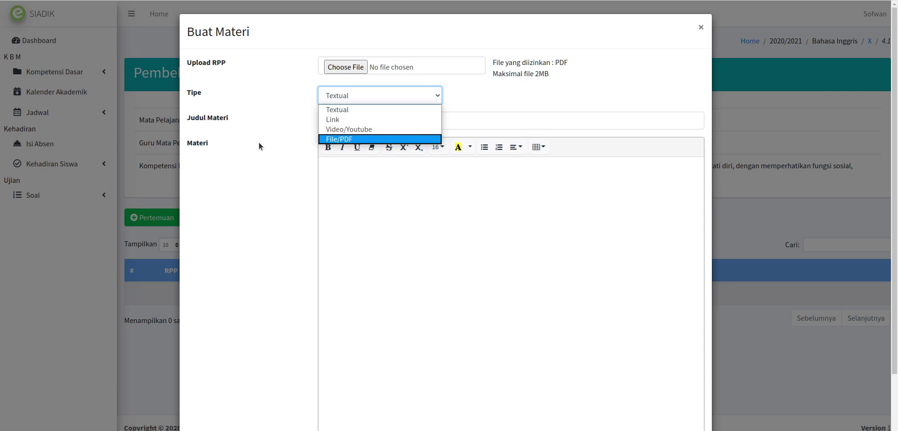
left_click(276, 117)
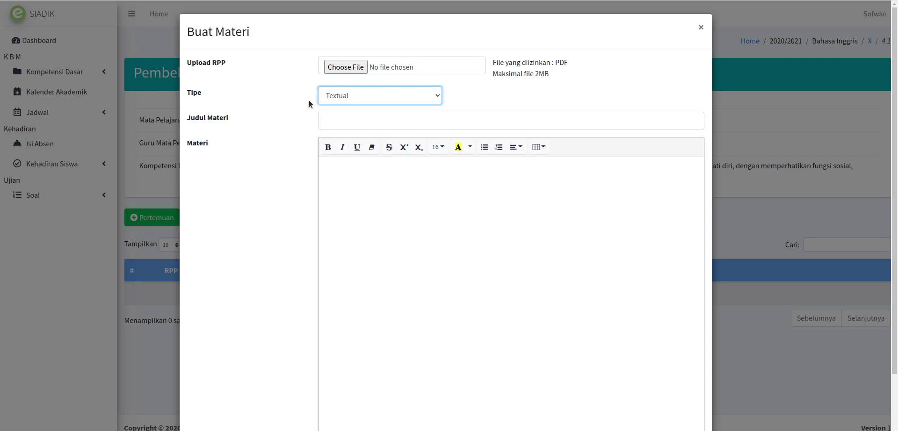
left_click(360, 99)
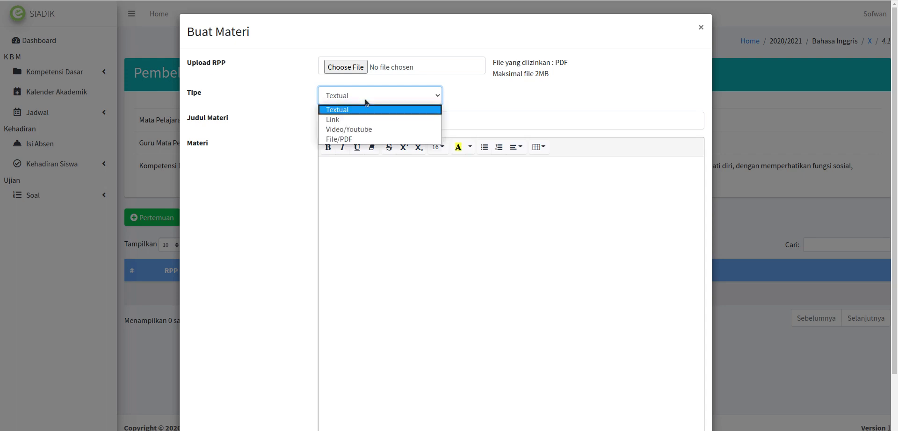
left_click(348, 139)
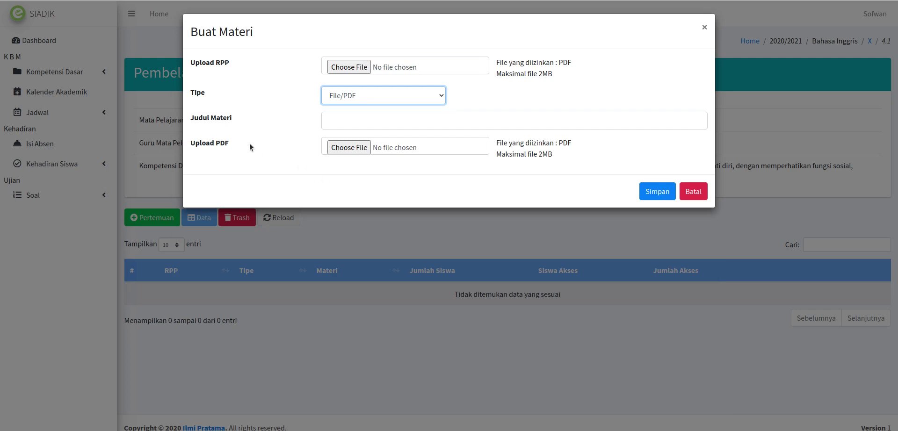
left_click(349, 122)
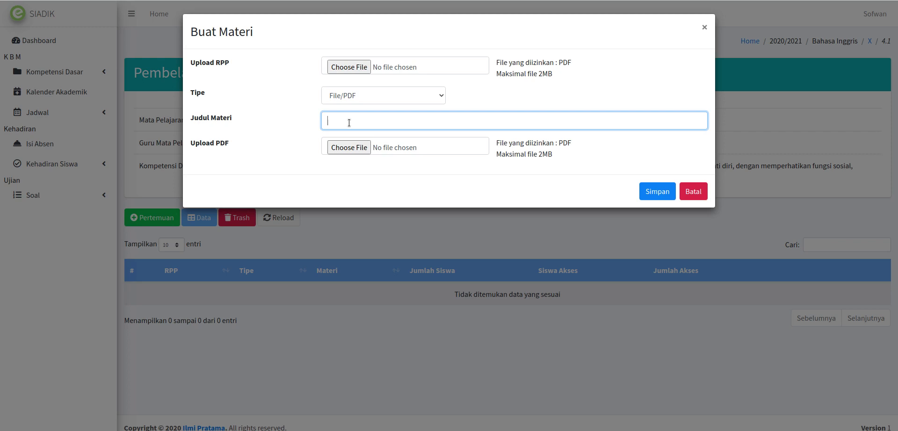
type("Pertemuan 1")
Attach chapter 4 Record.pptx from the struktur data folder as the material's file and save the material.
left_click_drag(511, 154, 564, 156)
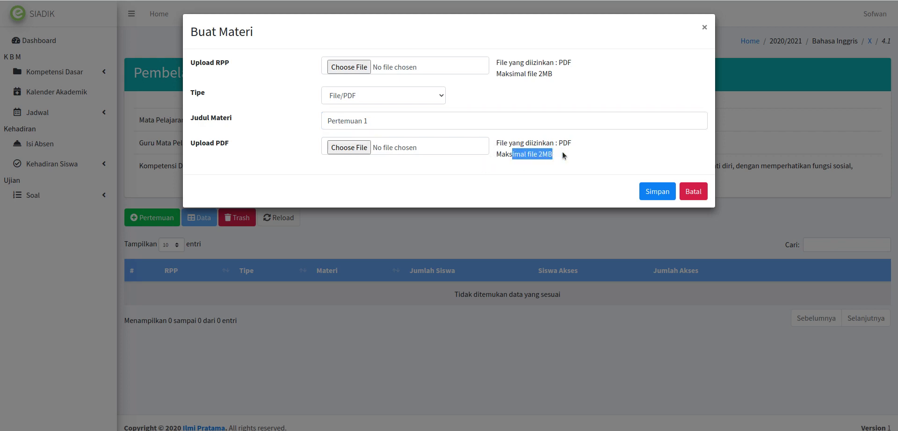
left_click_drag(496, 154, 552, 155)
left_click(350, 147)
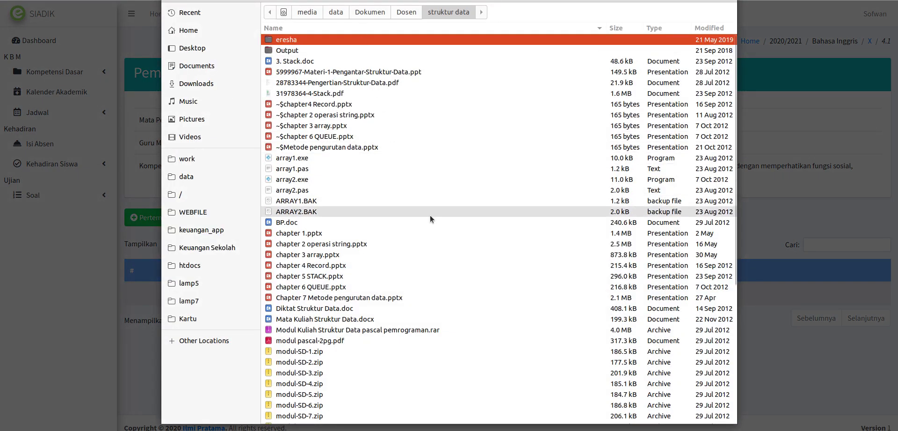
scroll(448, 280, "down", 2)
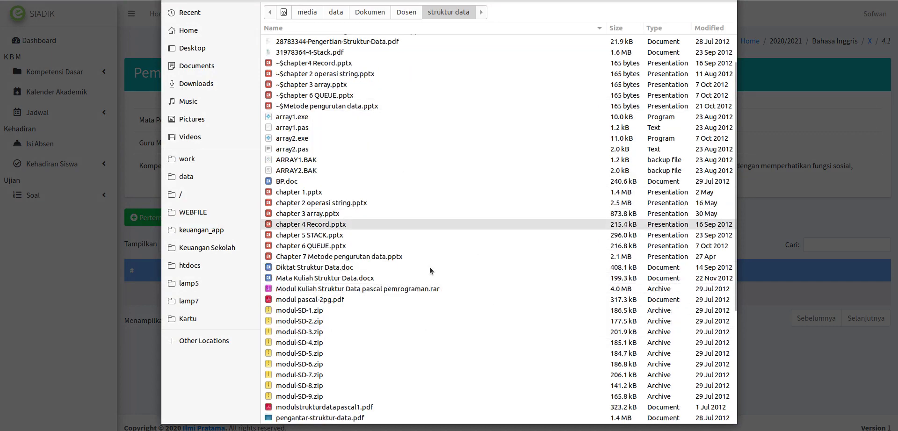
scroll(427, 288, "down", 4)
scroll(417, 299, "down", 2)
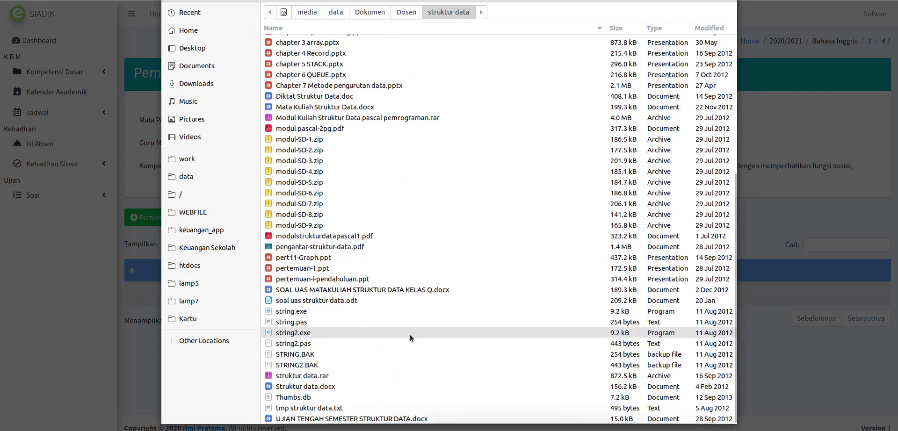
scroll(409, 335, "up", 5)
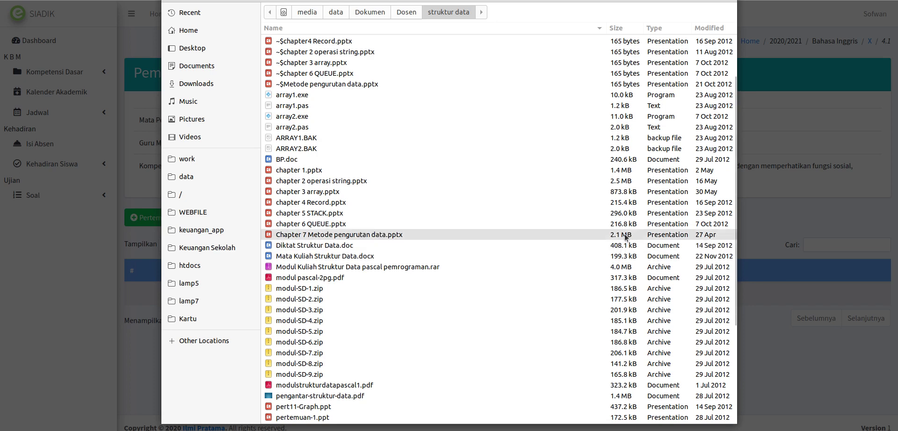
left_click(534, 202)
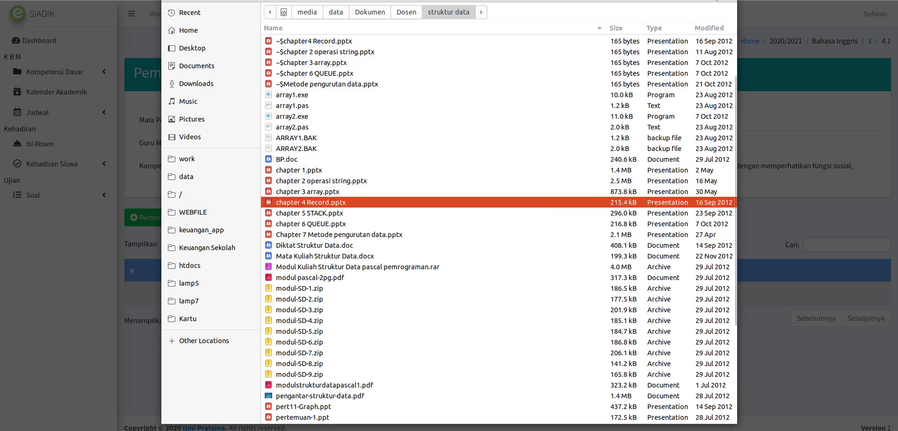
left_click(715, 0)
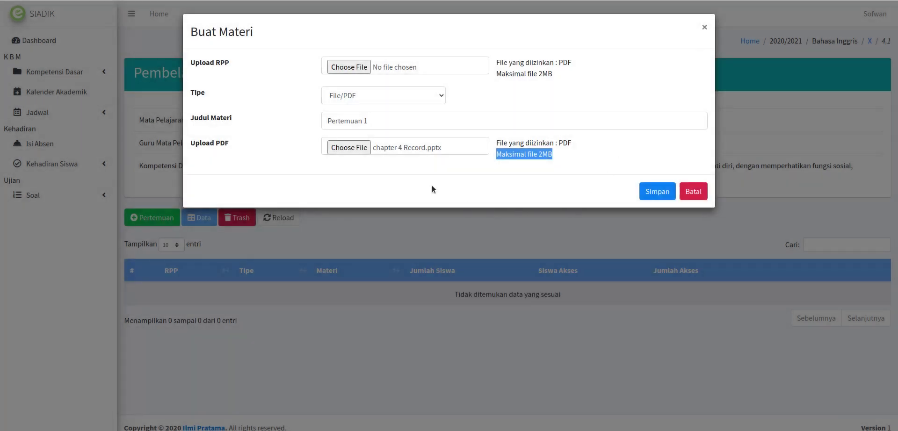
left_click(464, 176)
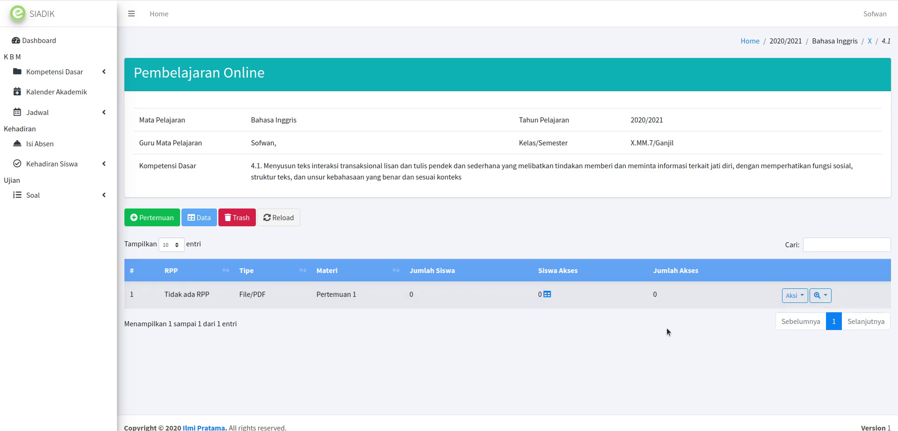
Preview the Pertemuan 1 material, leaf through its slides, view them full screen and return to the materials list.
left_click(828, 300)
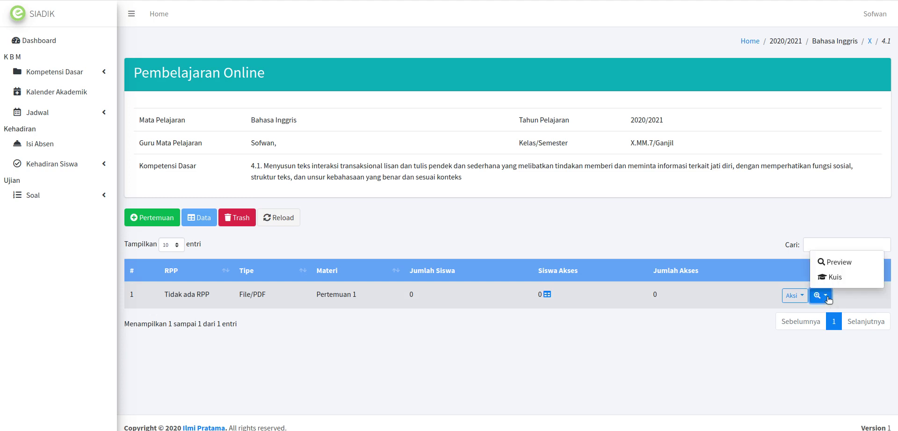
left_click(844, 265)
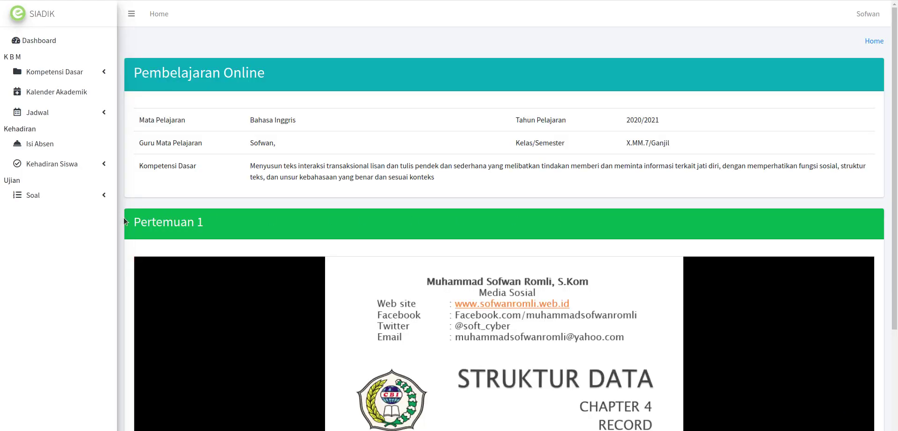
scroll(130, 227, "down", 3)
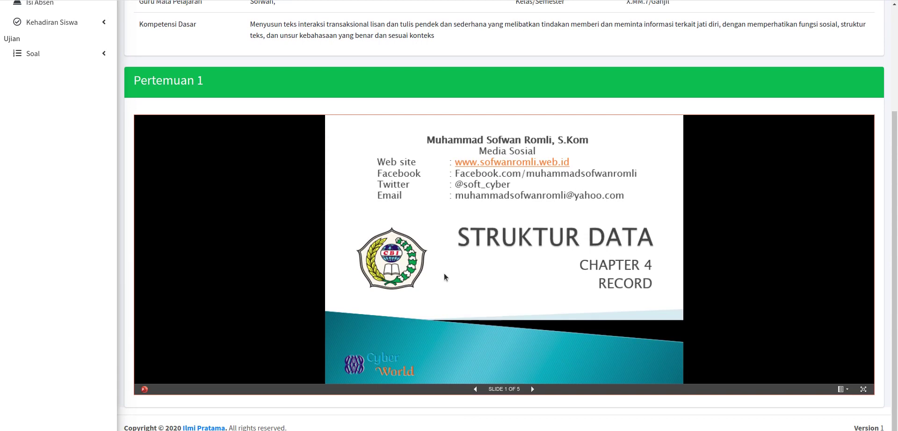
left_click(530, 391)
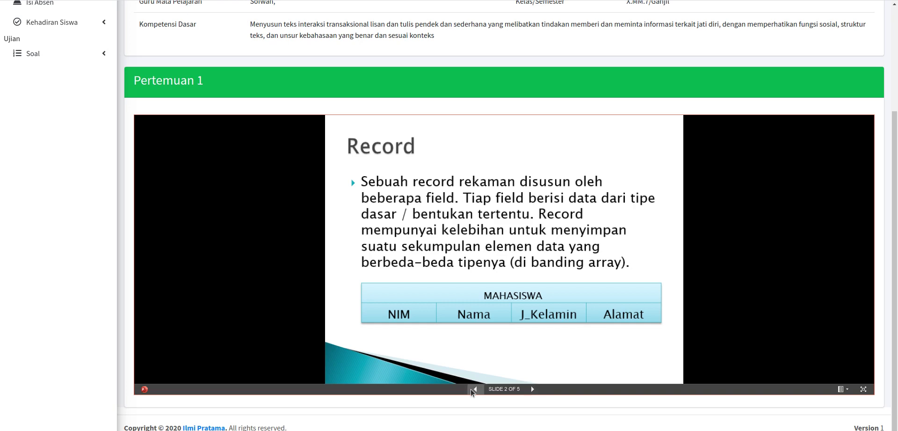
left_click(529, 391)
left_click(475, 389)
left_click(862, 388)
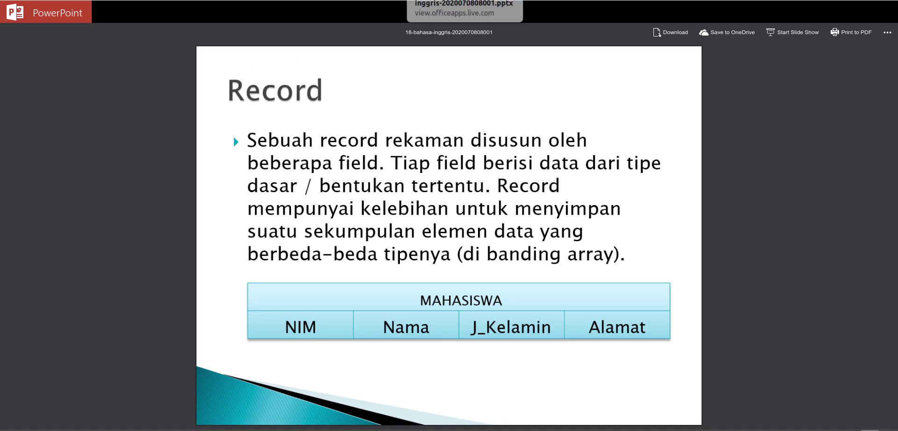
key("Escape")
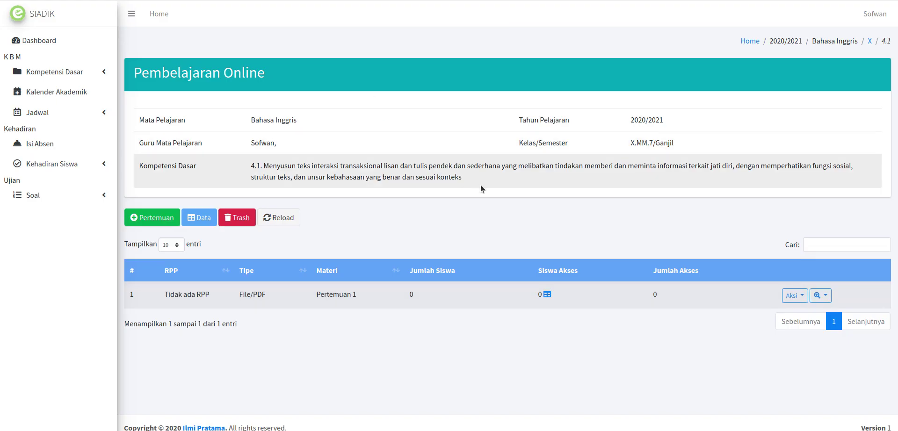
Start another meeting material of type Video/Youtube and title it "Pertemuan 2".
left_click(143, 219)
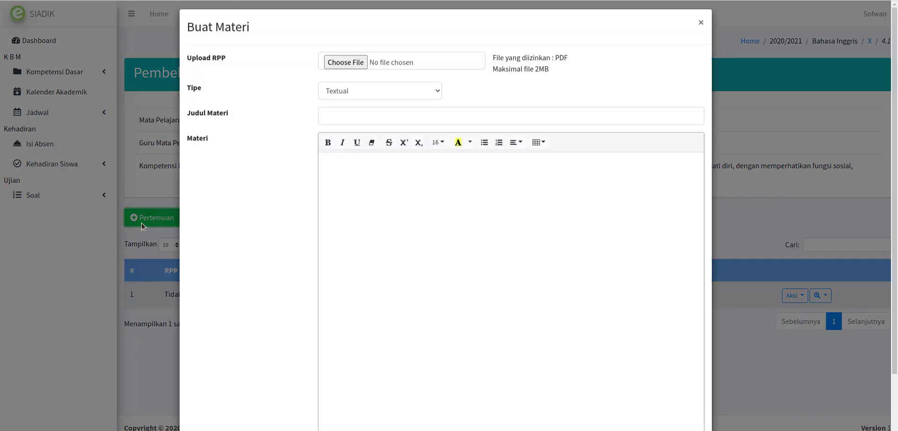
left_click(344, 98)
key("Down")
key("Down")
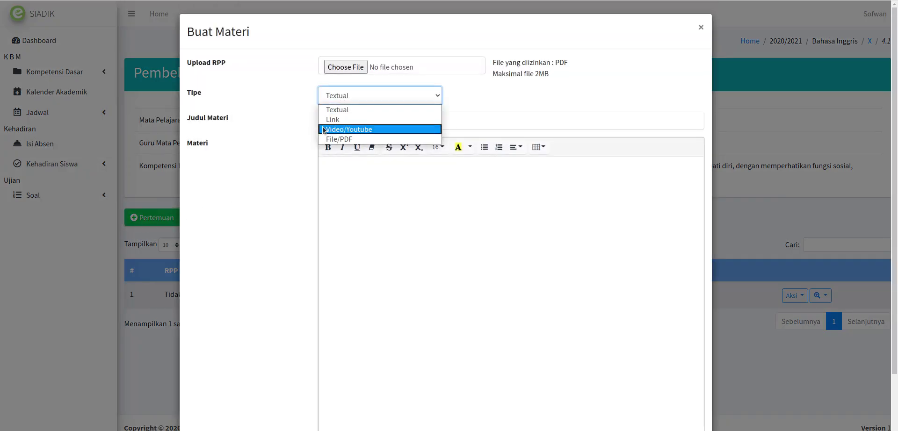
key("Return")
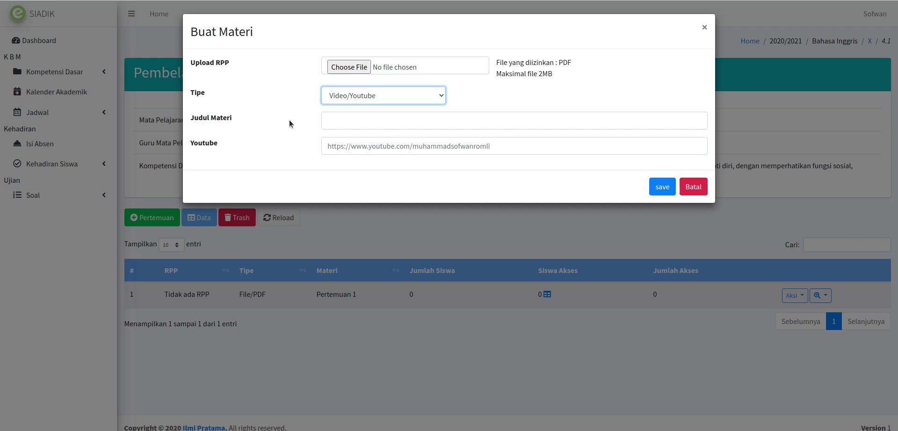
left_click(368, 124)
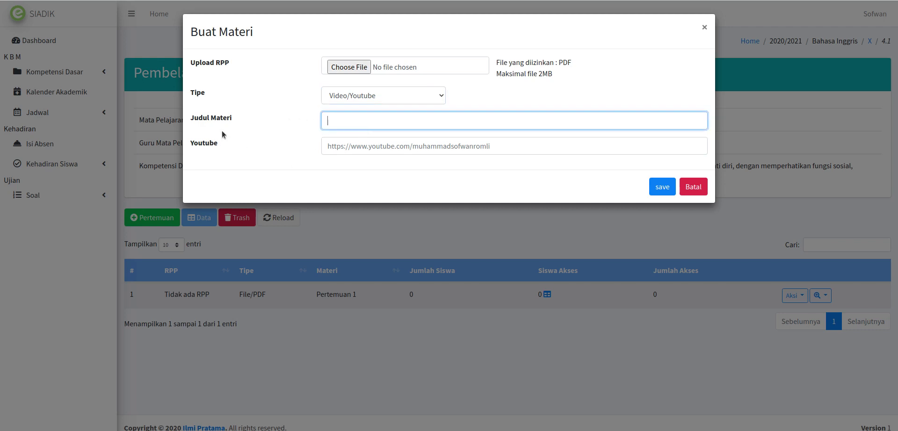
type("Pertemuan 2")
Open YouTube in place of the competency article, look over its home page and switch back to the SIADIK material form.
key("ctrl+Tab")
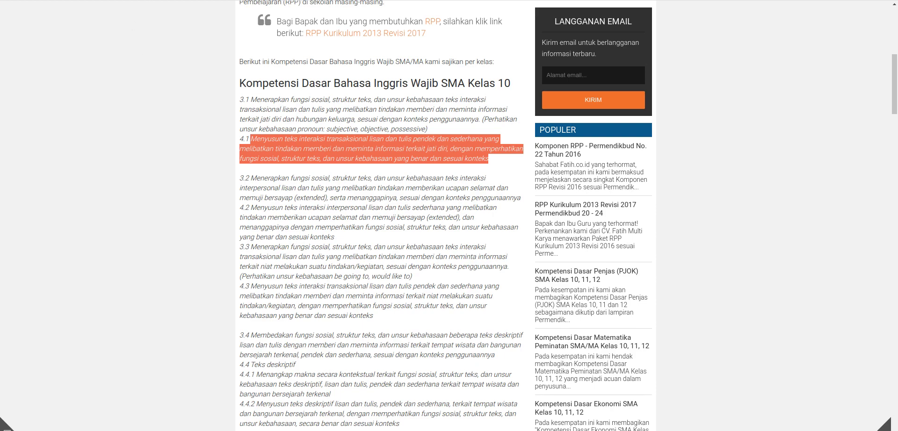
key("ctrl+l")
type("youtu")
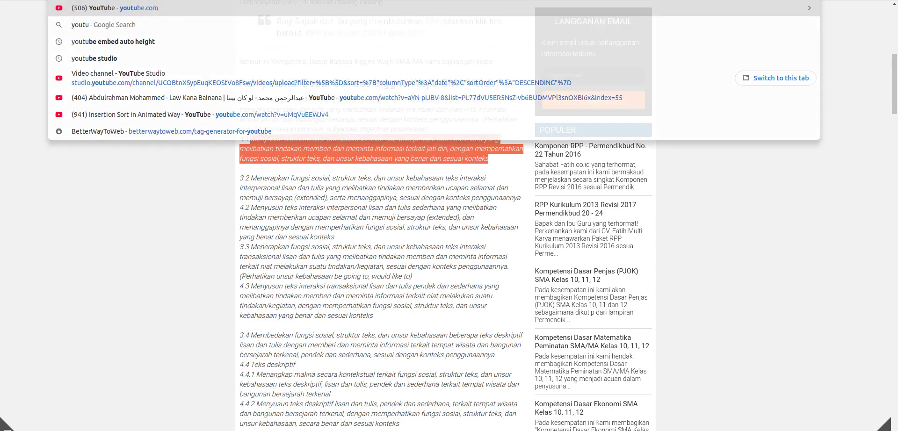
key("Return")
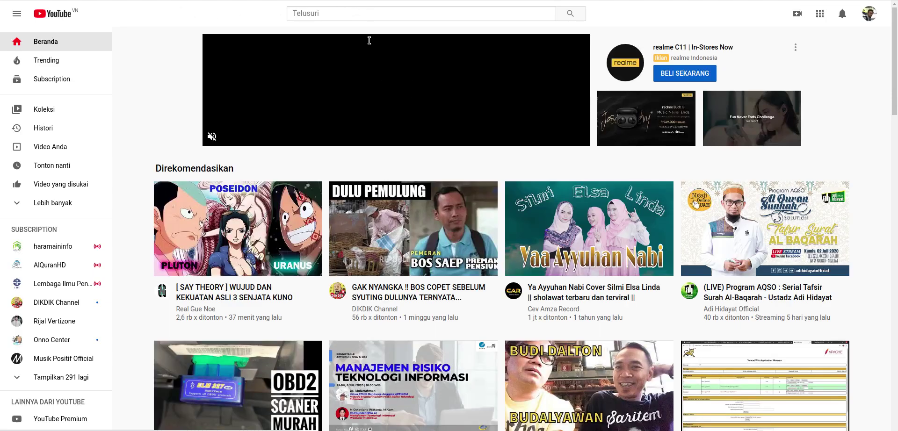
mouse_move(216, 231)
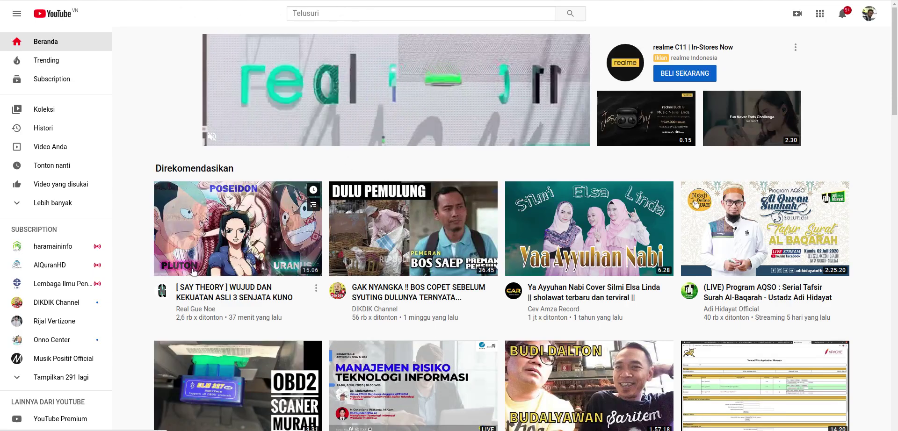
mouse_move(589, 243)
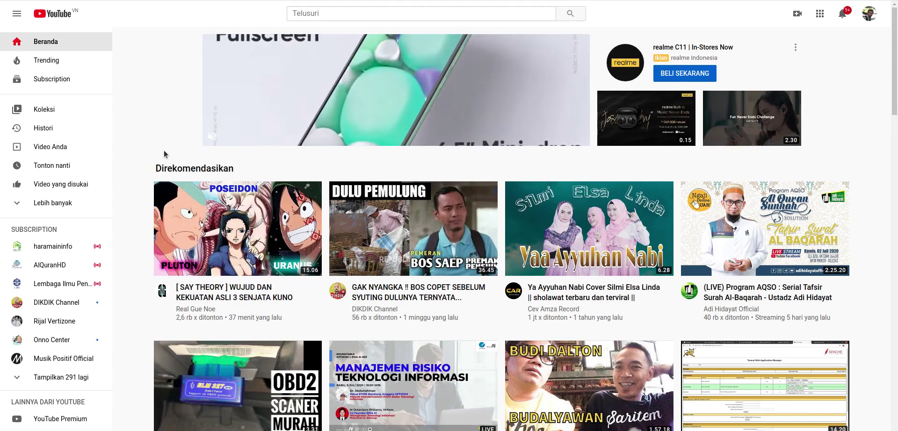
left_click(343, 11)
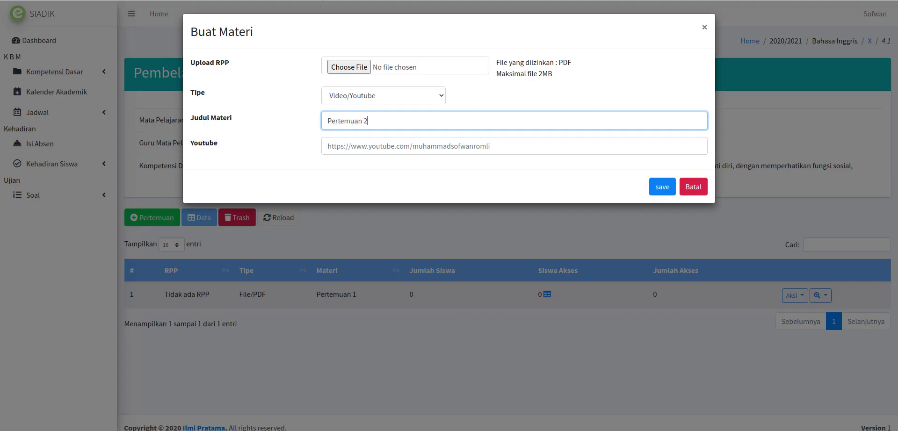
Cancel the unsaved material form, switch to YouTube and search for "covid-19".
left_click(694, 187)
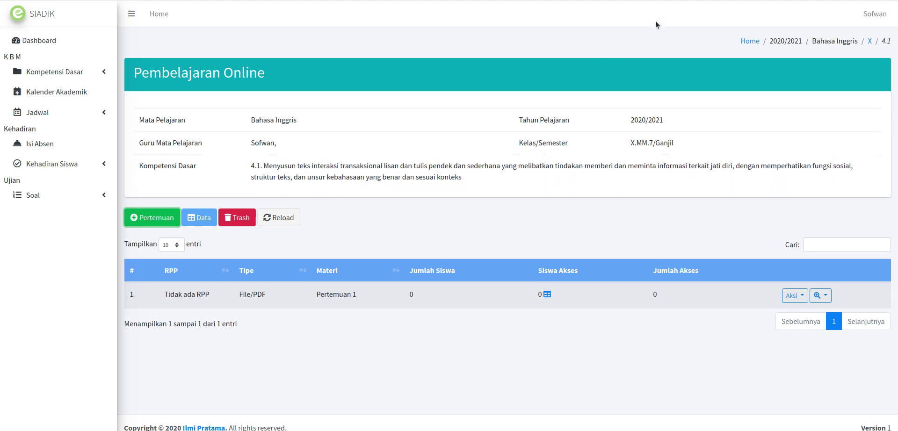
left_click(417, 0)
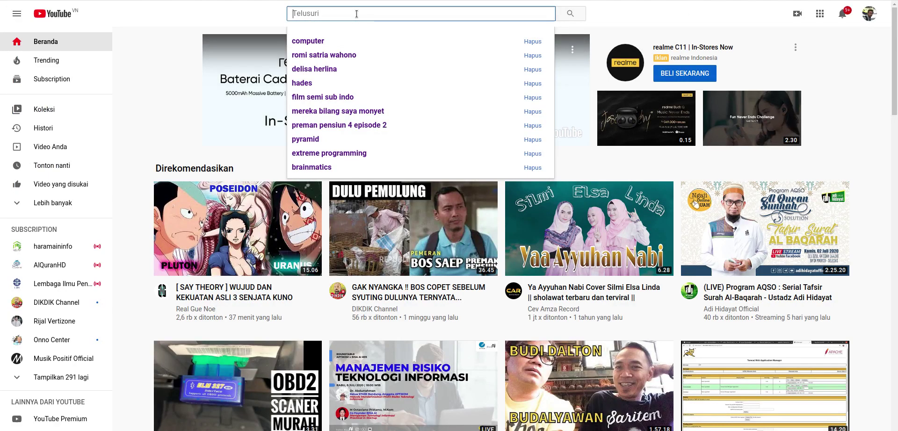
type("covi")
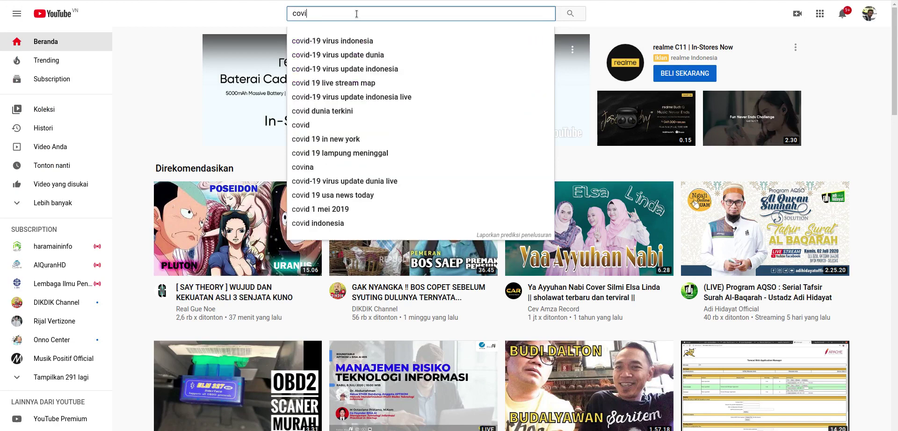
type("d-19")
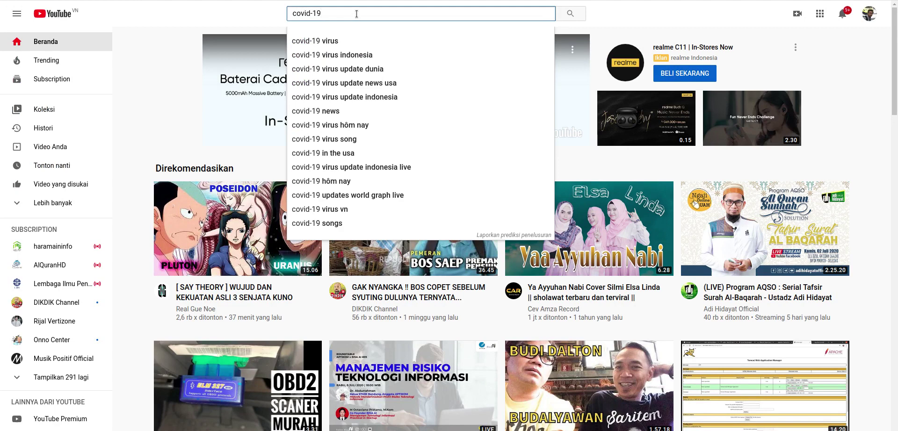
key("Return")
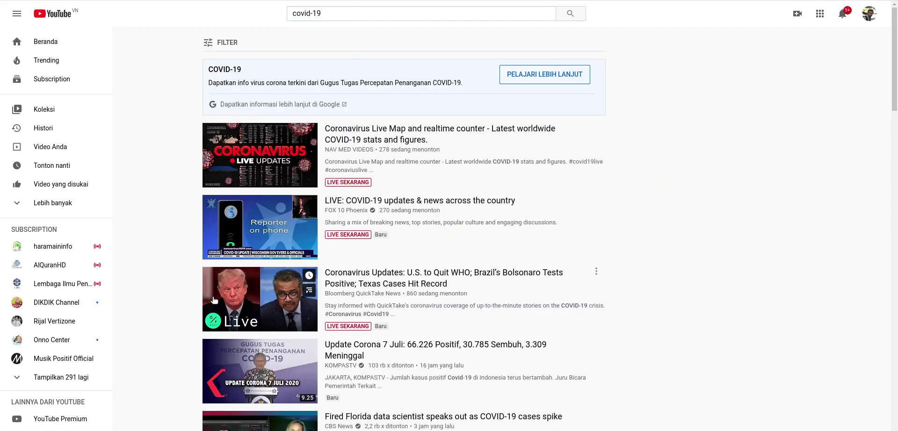
Open the CBS News video "Fired Florida data scientist speaks out as COVID-19 cases spike" from the search results.
scroll(390, 154, "down", 2)
scroll(506, 236, "down", 2)
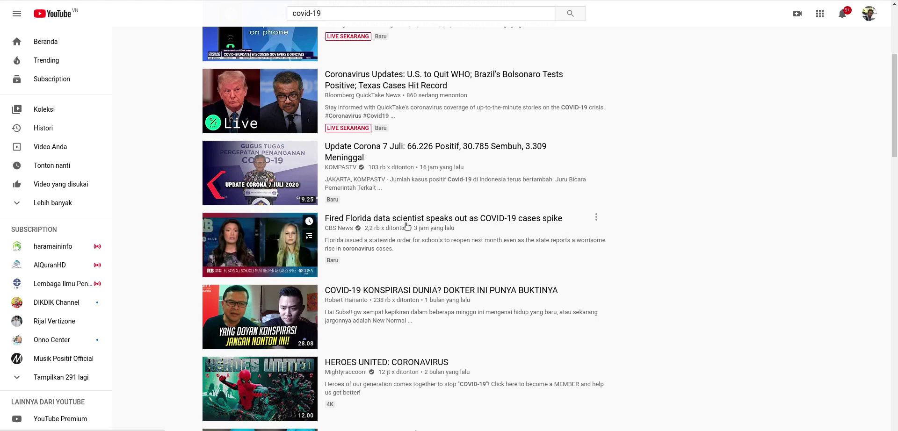
left_click(596, 218)
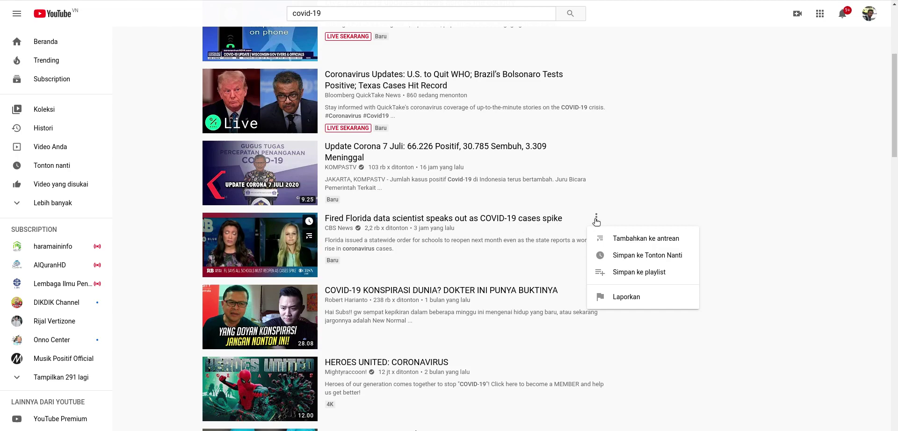
left_click(596, 217)
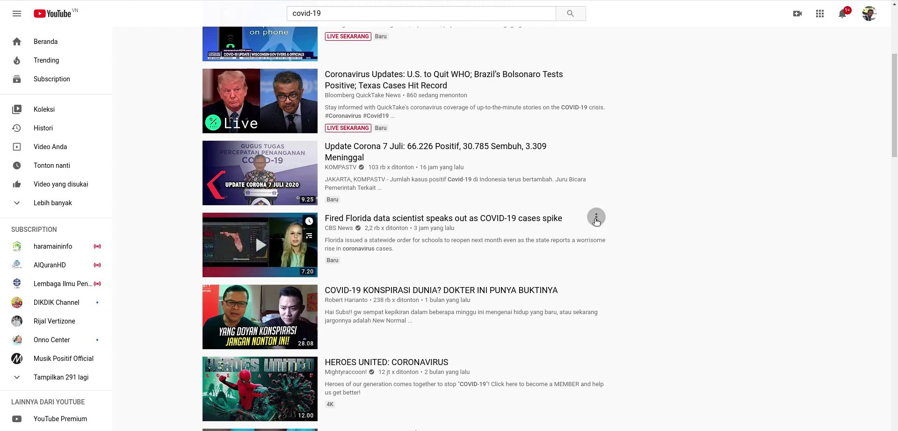
left_click(421, 220)
Copy the video's share link, close the sharing dialog and pause the video.
scroll(389, 257, "down", 2)
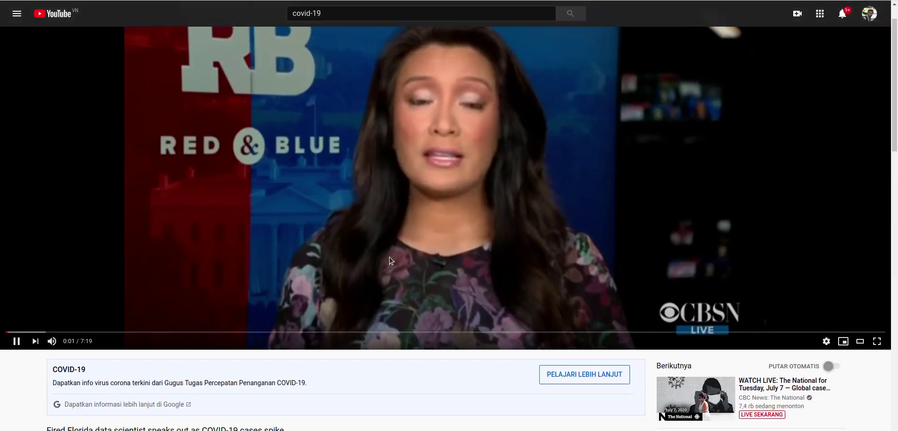
scroll(360, 345, "down", 2)
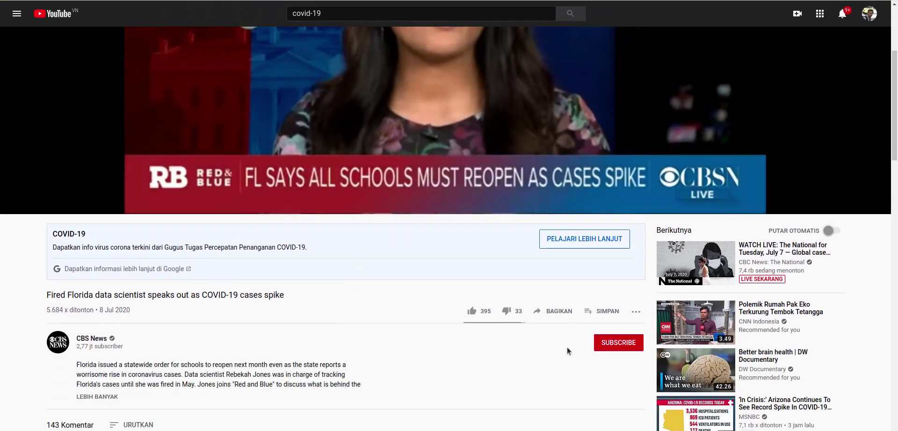
left_click(553, 311)
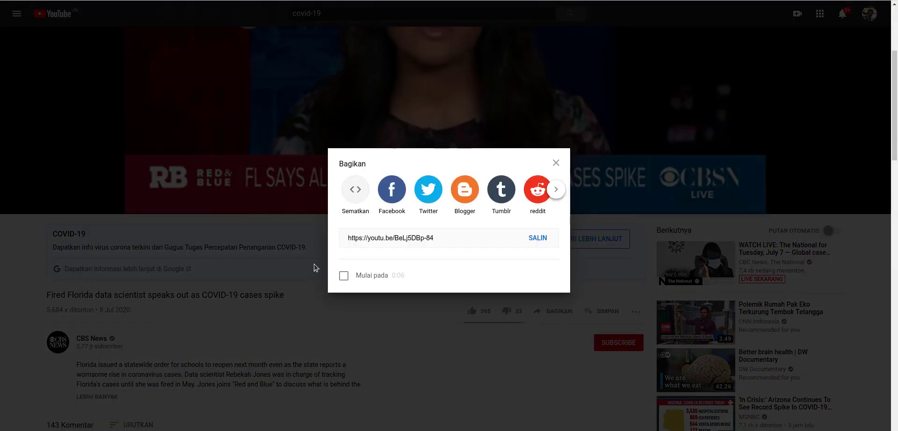
left_click(538, 240)
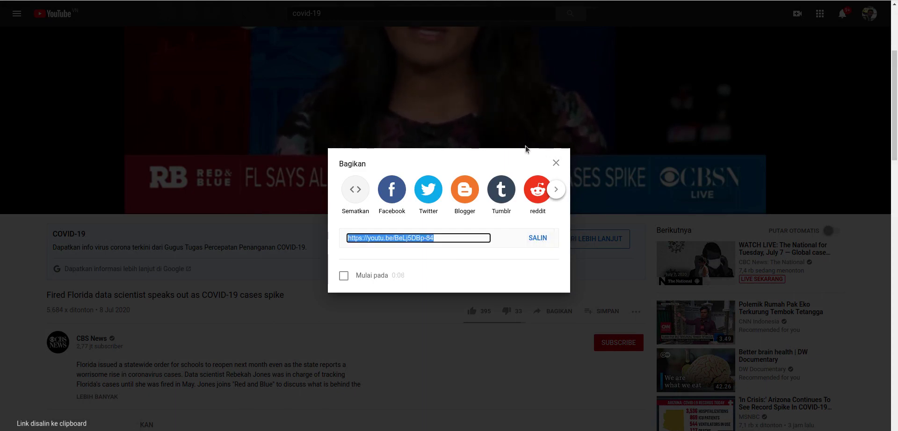
left_click(583, 190)
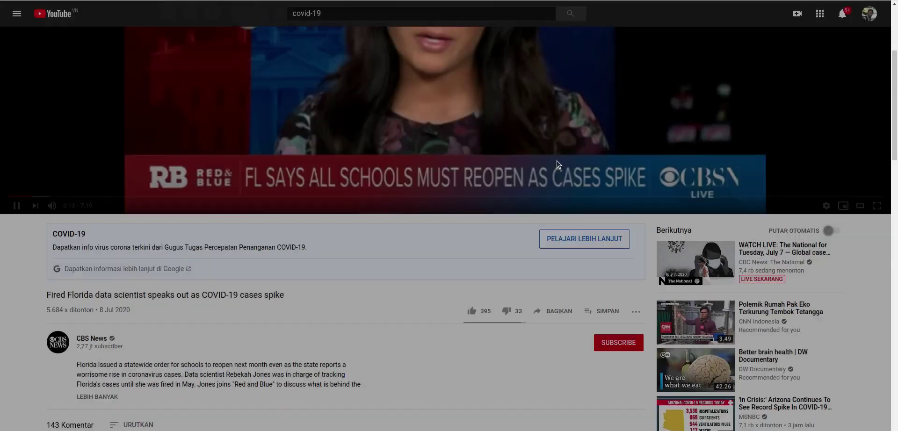
scroll(722, 77, "up", 3)
left_click(722, 224)
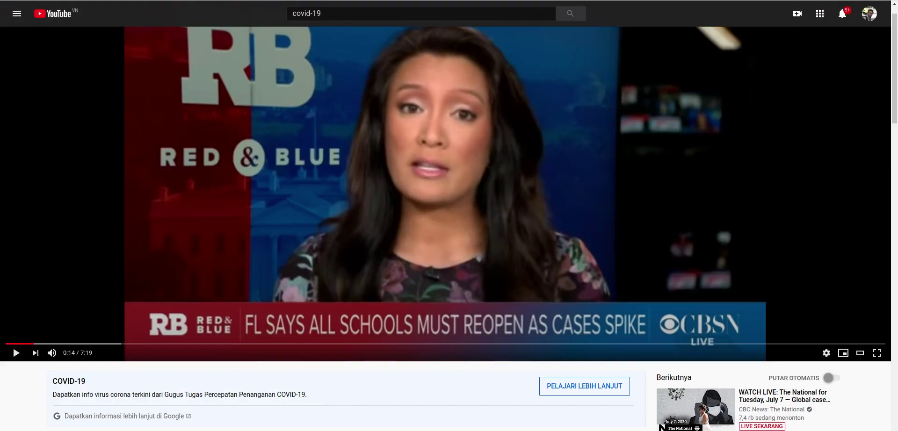
Return to SIADIK and start a new meeting material of type Video/Youtube titled "Pertemuan 2".
key("alt+Tab")
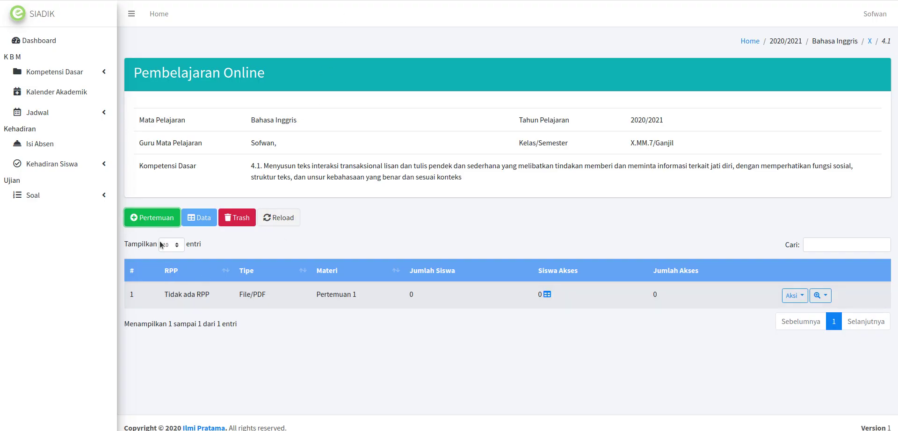
left_click(154, 220)
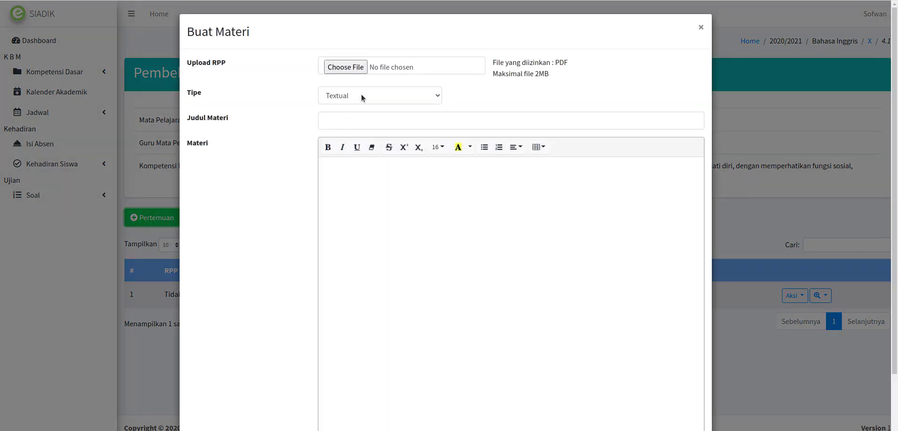
left_click(361, 97)
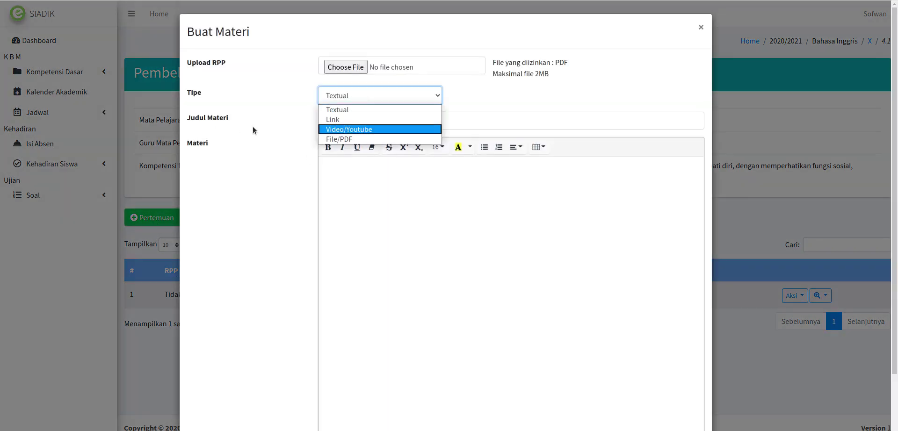
left_click(347, 131)
left_click(352, 124)
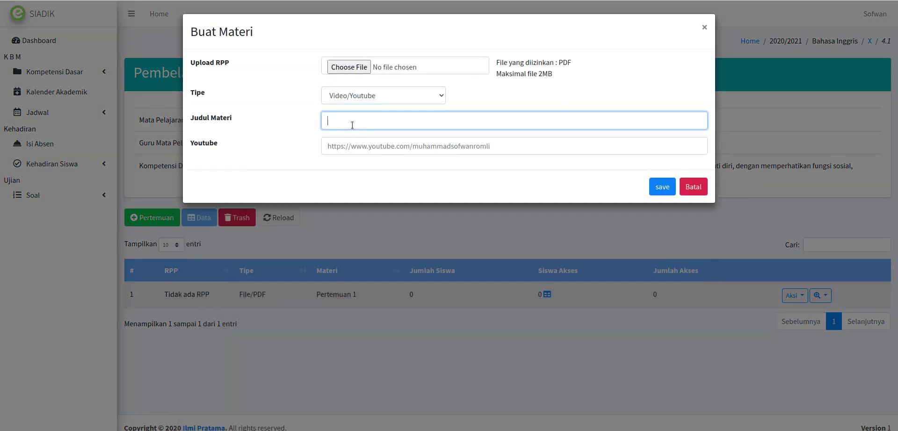
type("re")
type("Pertemua")
type("n 2")
left_click(369, 148)
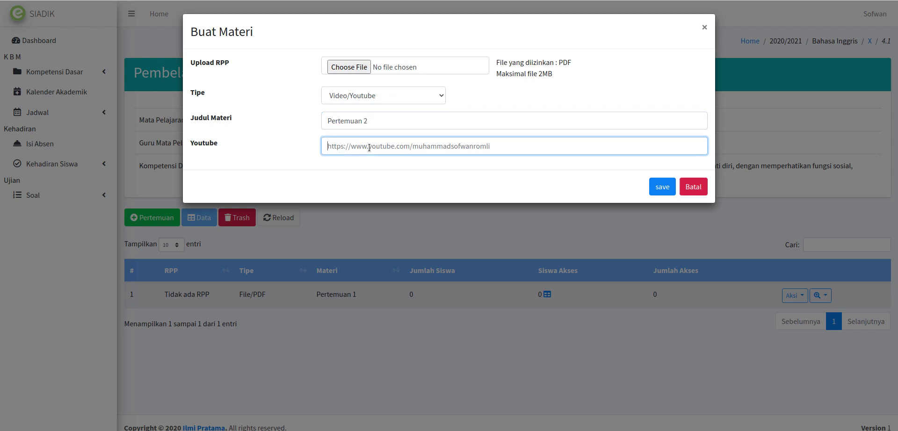
type("https://youtu.be/BeLj5DBp-84")
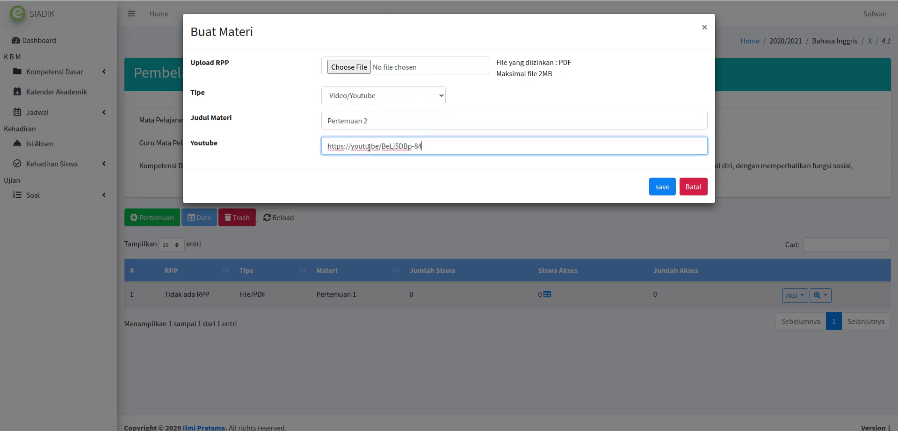
left_click(672, 190)
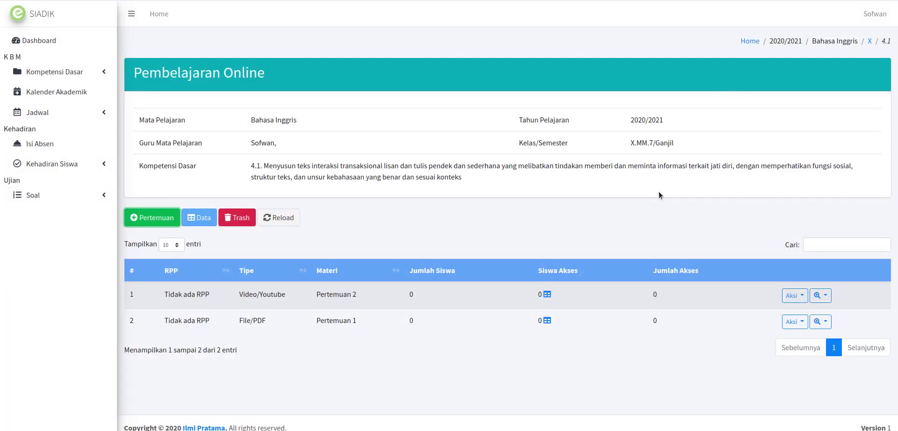
Preview the Pertemuan 2 material, look over its page with the embedded video and return to the materials list.
left_click(825, 296)
left_click(833, 319)
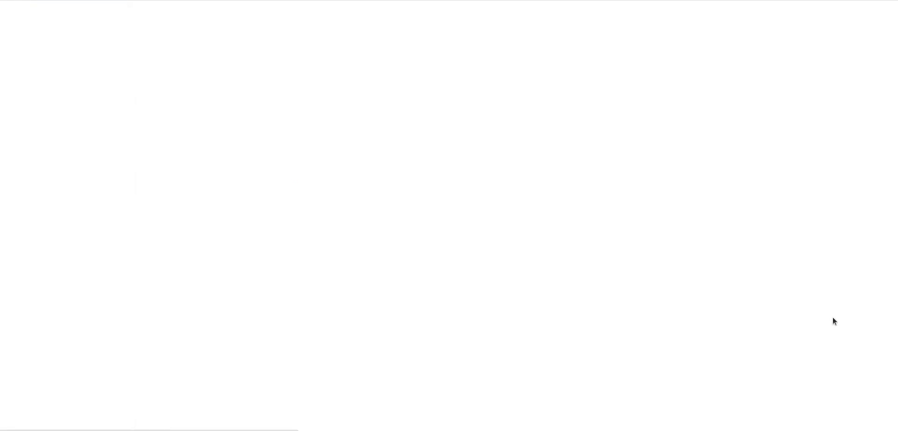
scroll(207, 270, "down", 3)
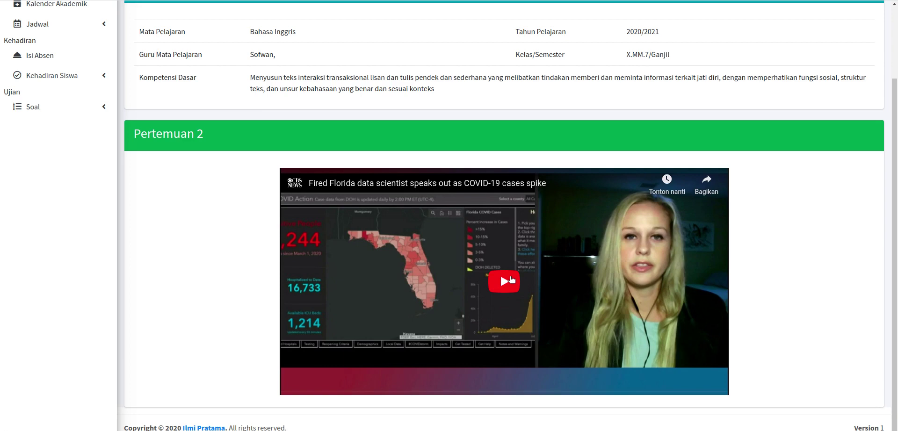
scroll(496, 102, "up", 3)
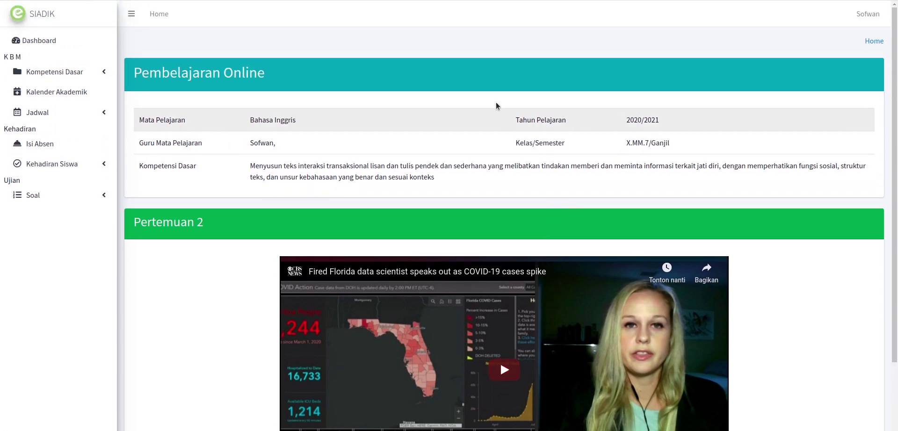
scroll(495, 102, "down", 3)
scroll(465, 210, "up", 3)
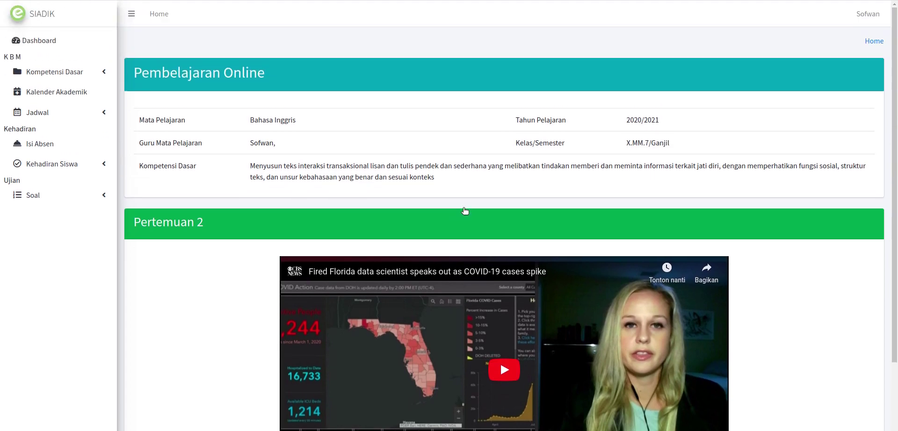
scroll(465, 210, "down", 3)
scroll(500, 347, "up", 2)
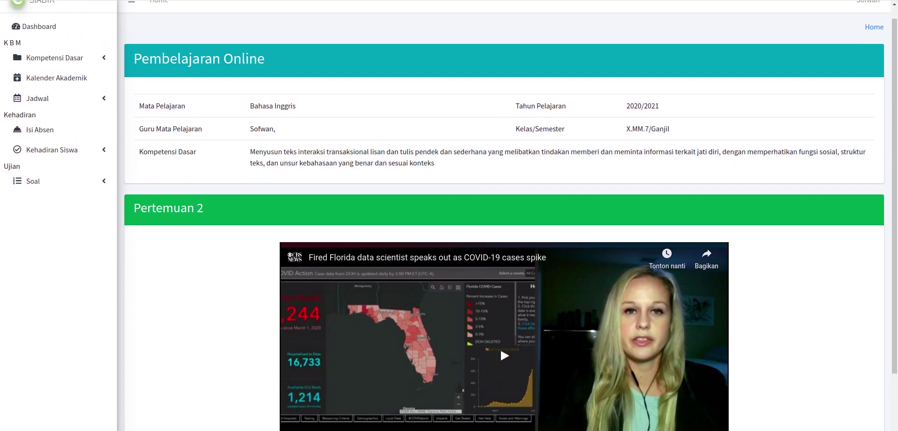
key("alt+Left")
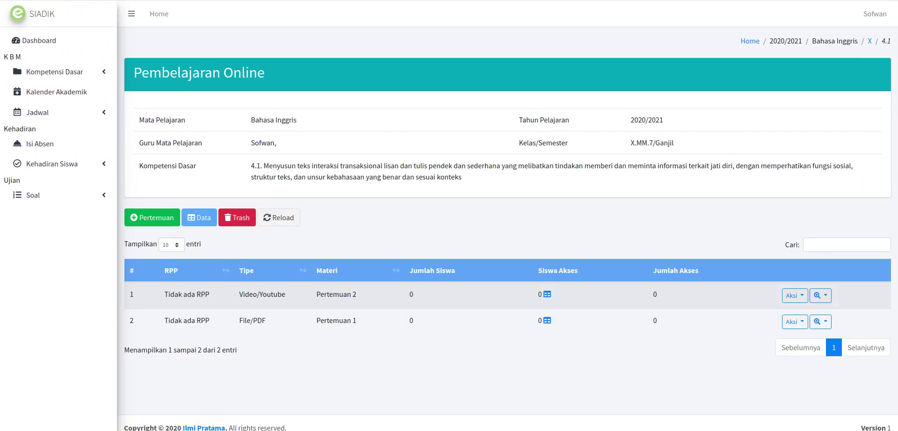
Start another meeting material of type Link and title it "Pertemuan 3".
left_click(154, 217)
left_click(323, 98)
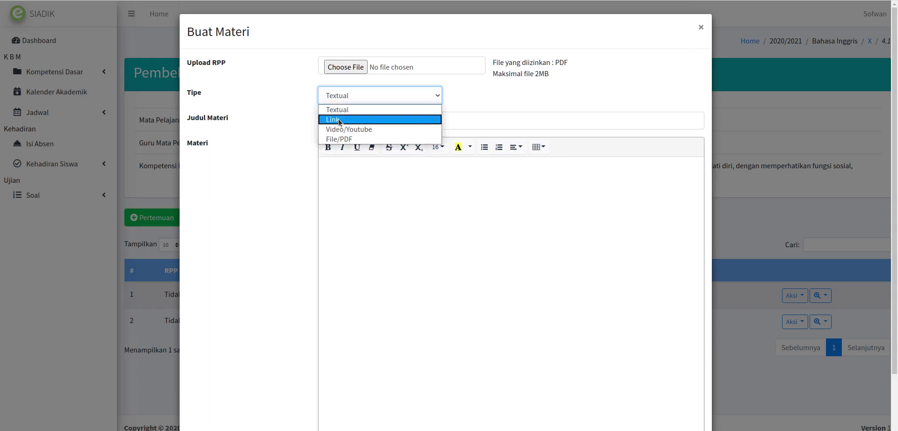
left_click(337, 115)
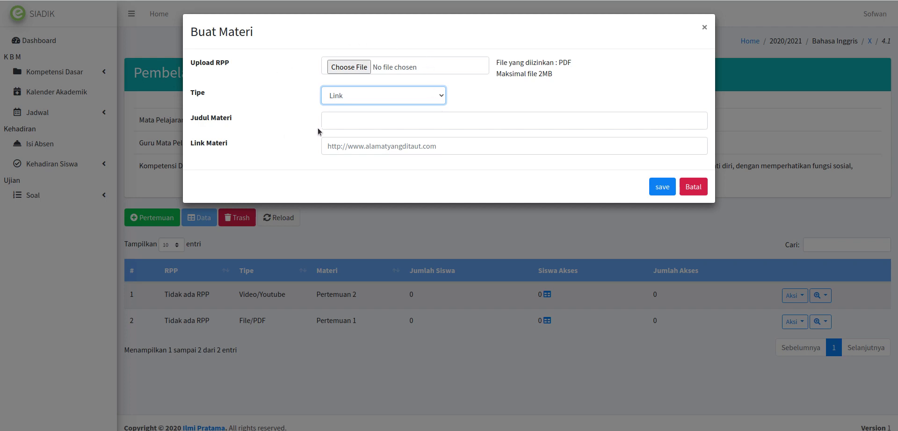
left_click(351, 94)
left_click(352, 94)
left_click(352, 94)
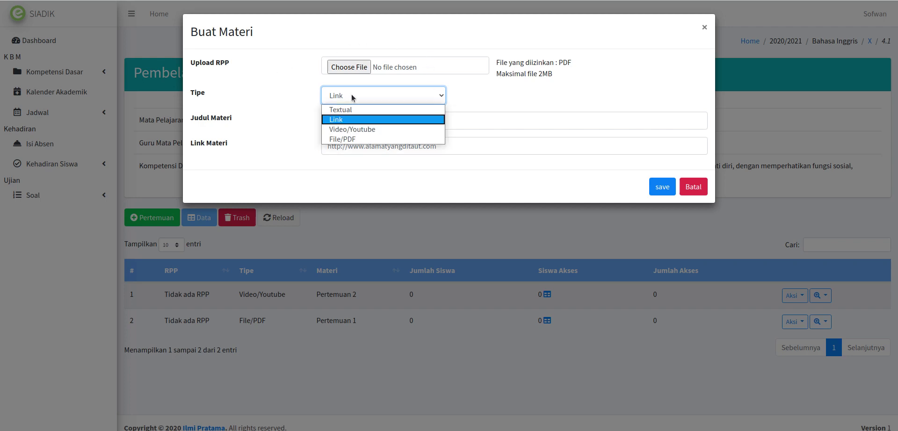
left_click(345, 120)
left_click(336, 122)
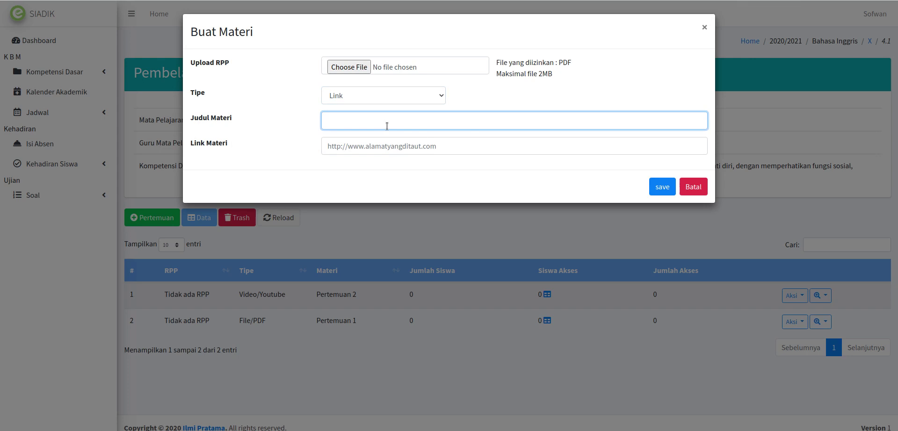
type("Pertemuan 3")
Copy the address of the Wikipedia Computer article, enter it as the Pertemuan 3 material's link in SIADIK and save the material.
left_click(352, 146)
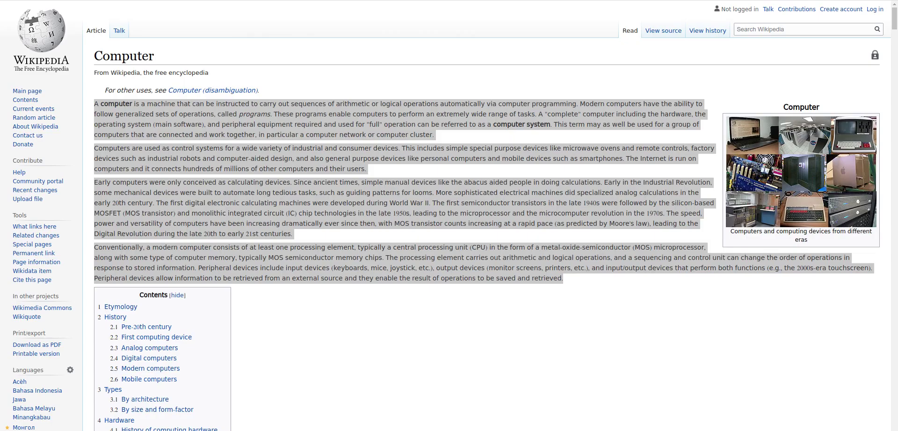
right_click(145, 2)
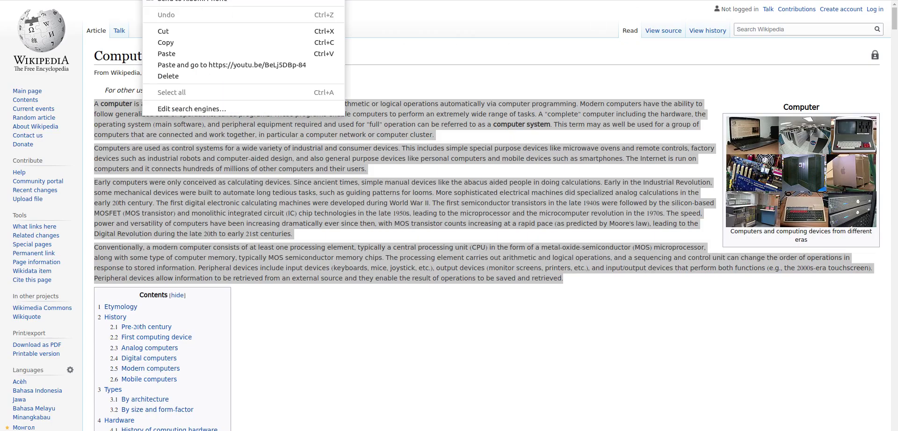
left_click(166, 42)
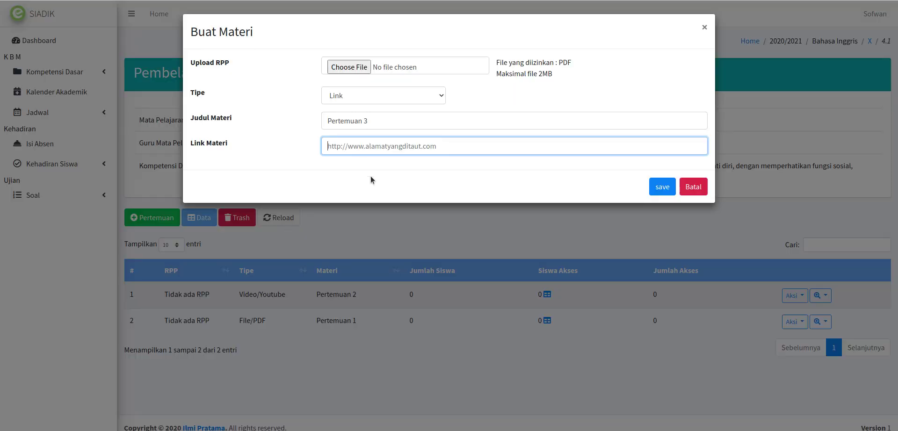
right_click(367, 147)
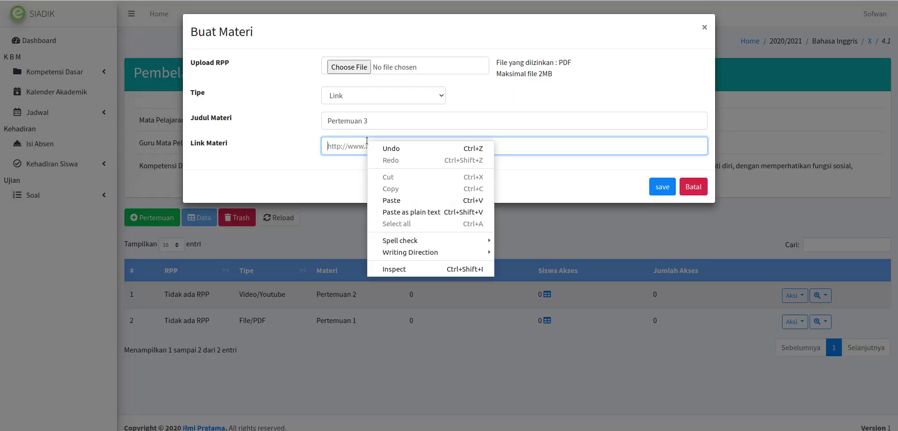
left_click(380, 195)
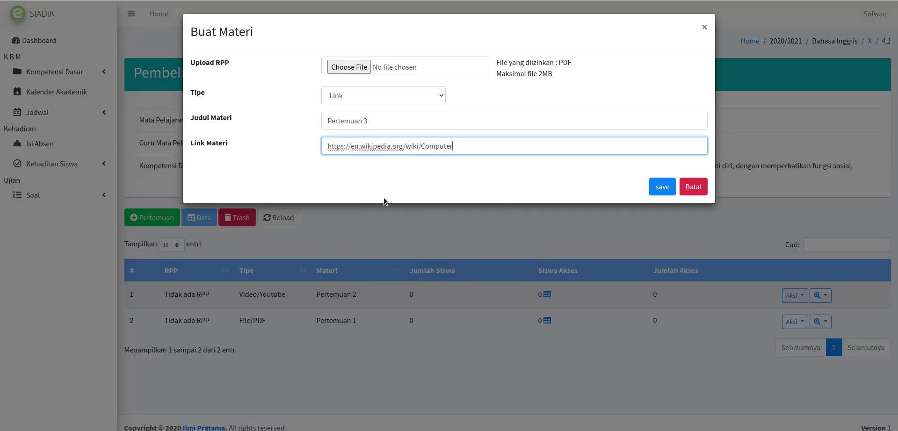
left_click(662, 187)
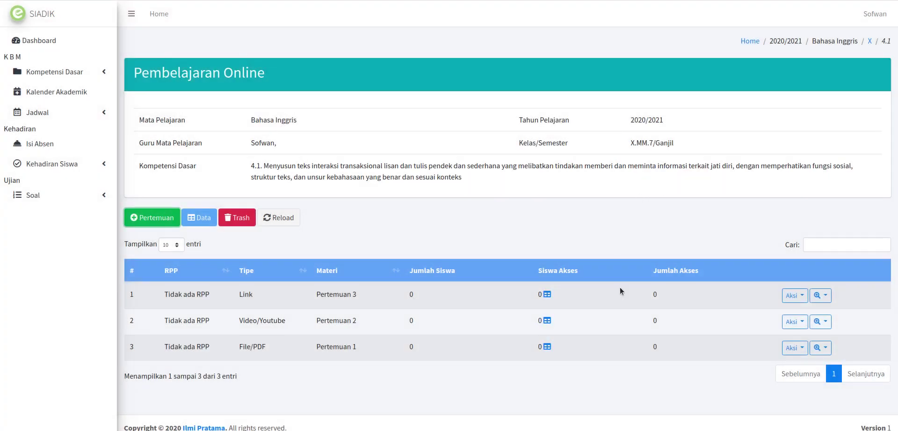
Preview the Pertemuan 3 material, look over its page with the article link and return to the materials list.
left_click(820, 295)
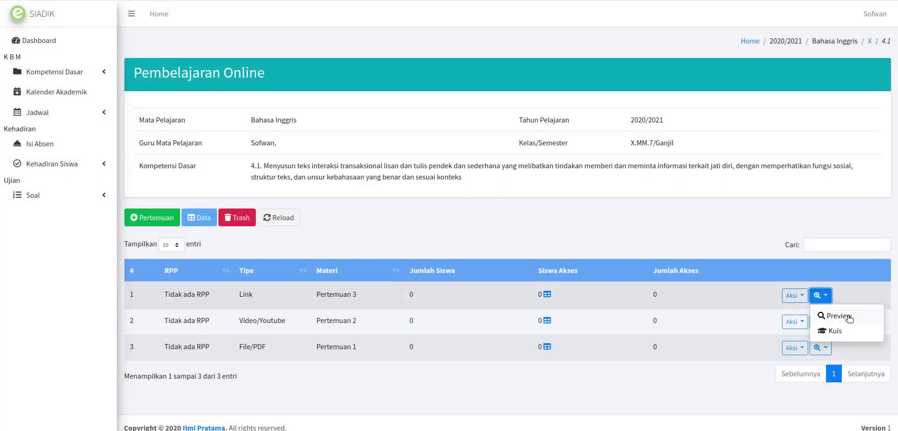
left_click(837, 316)
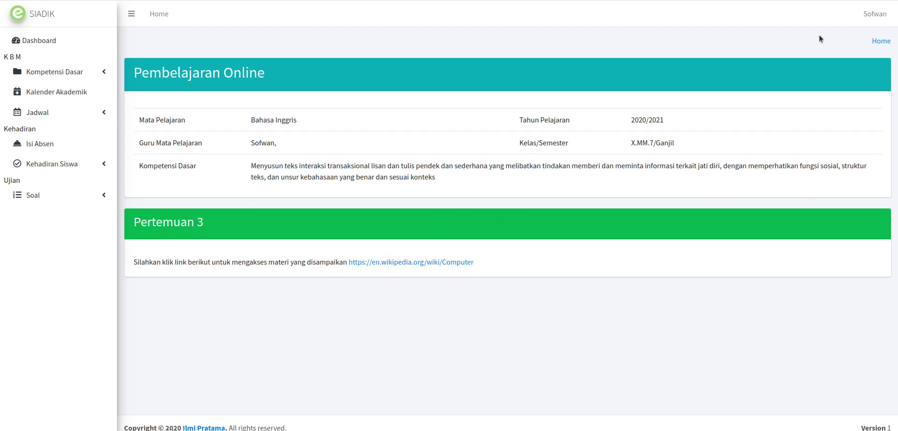
key("alt+Left")
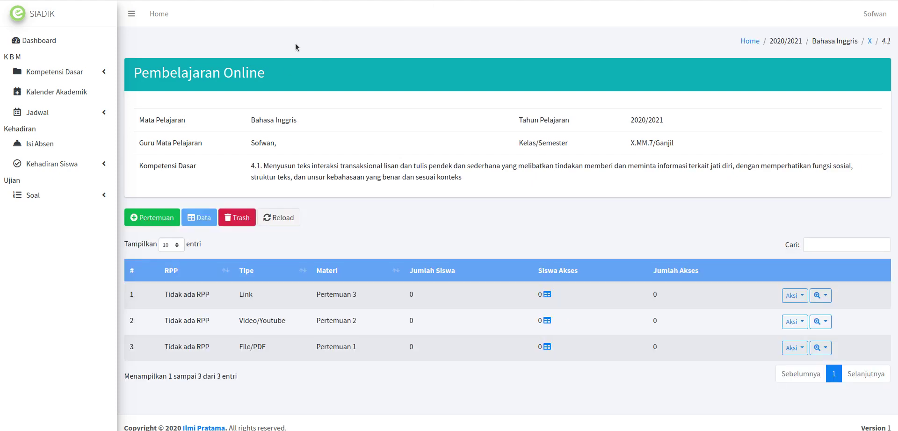
Start a meeting material of type Textual titled "Pertemuan 4" with the content "Please take the bottle in the kitchen,".
left_click(163, 220)
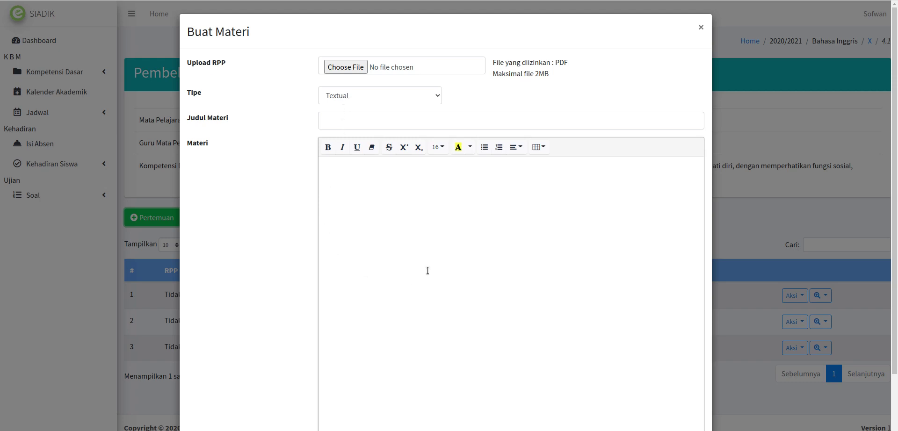
left_click(397, 122)
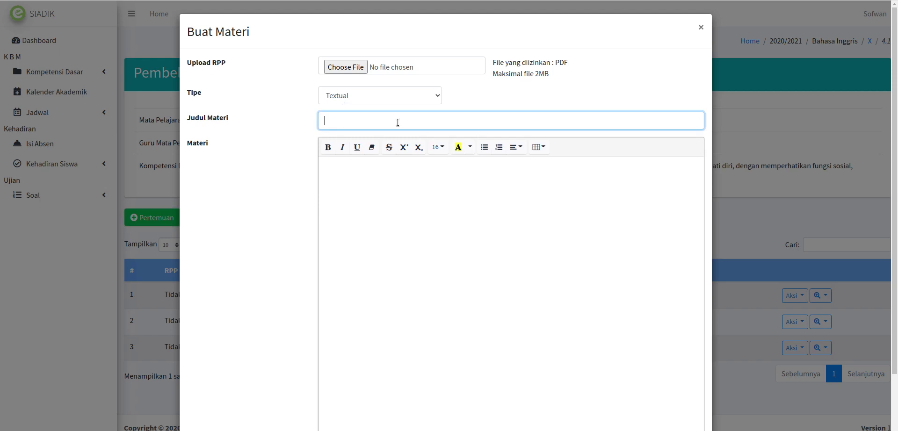
type("Pertemuan 4")
left_click(385, 166)
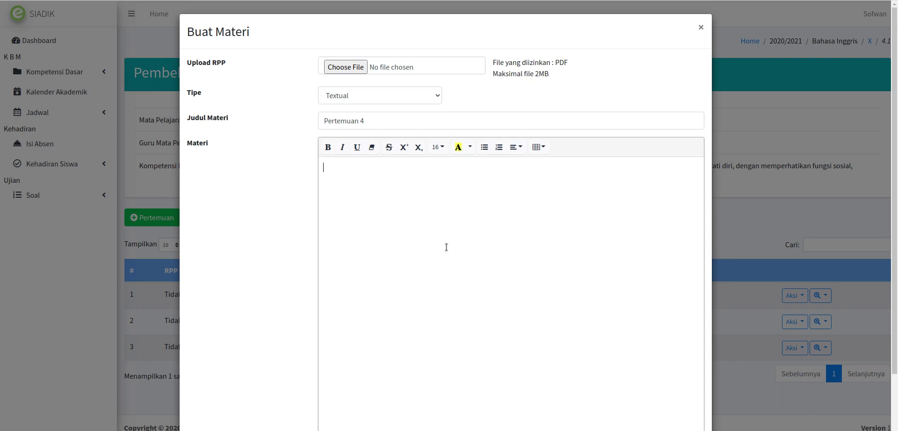
type("Please take the bottle in ")
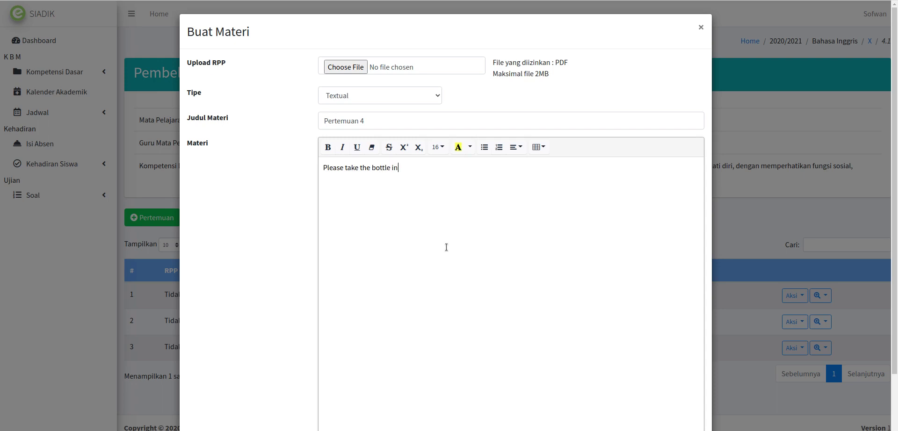
type("the kitchen,")
Copy the highlighted introductory paragraphs of the Wikipedia Computer article, paste them below the sentence in the Pertemuan 4 content and look them over.
key("alt+Tab")
right_click(250, 163)
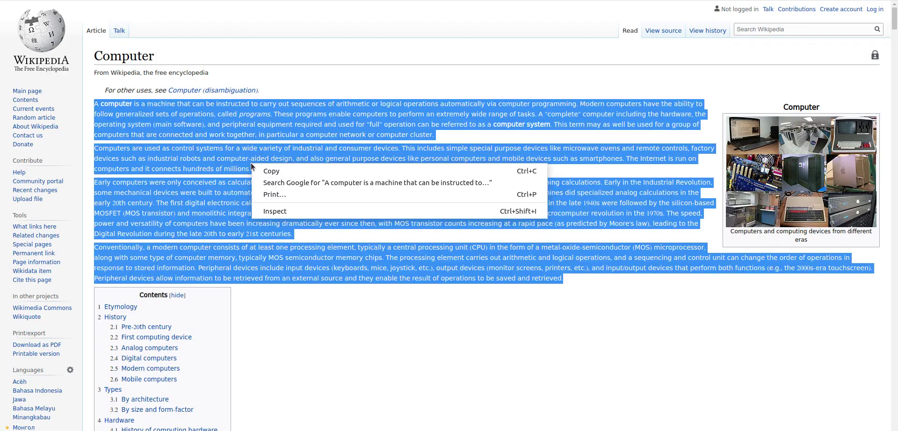
left_click(266, 171)
key("alt+Tab")
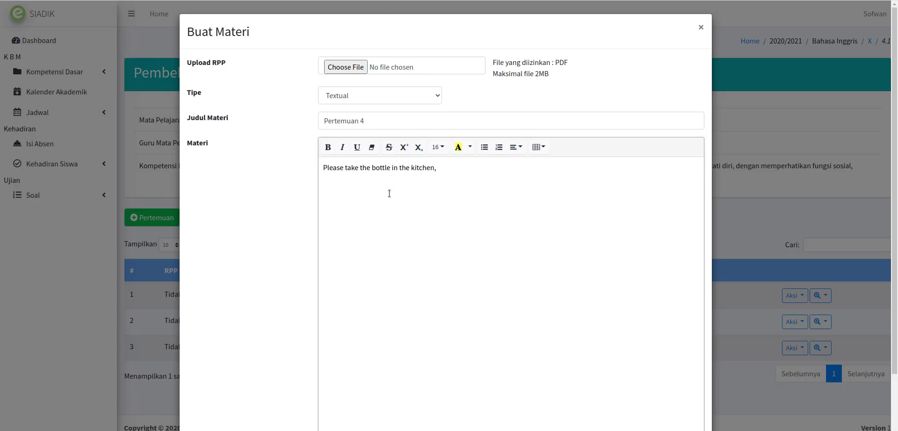
key("ctrl+v")
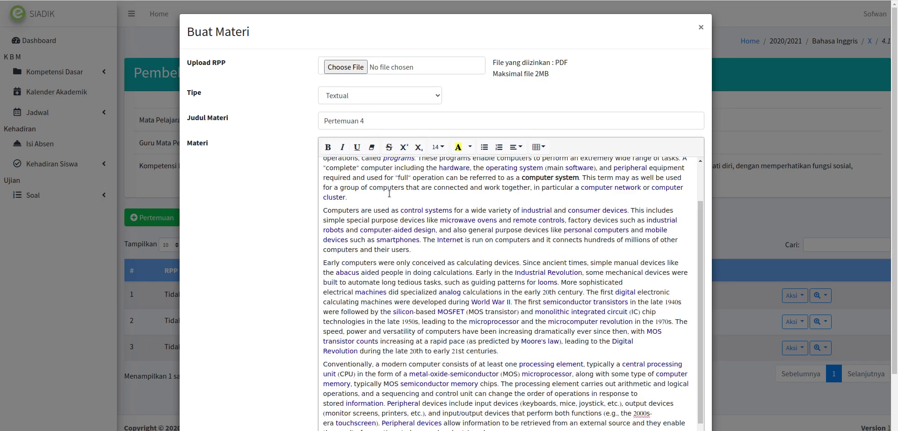
scroll(423, 240, "down", 1)
scroll(281, 263, "down", 1)
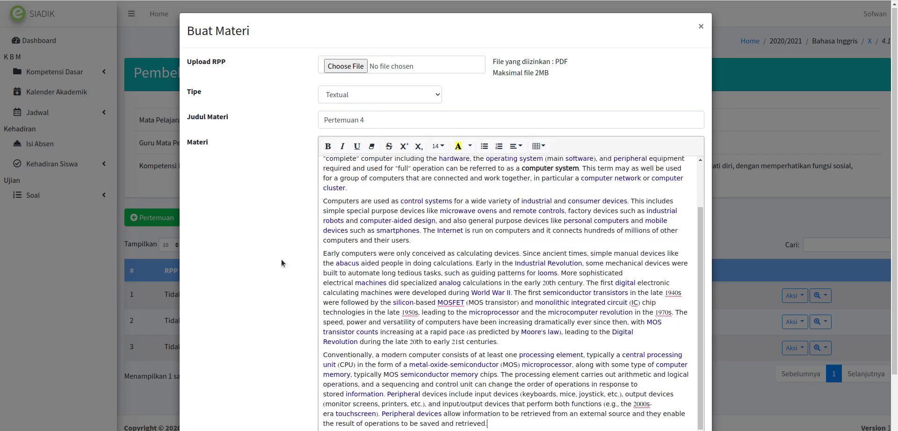
scroll(282, 262, "down", 2)
scroll(436, 235, "up", 2)
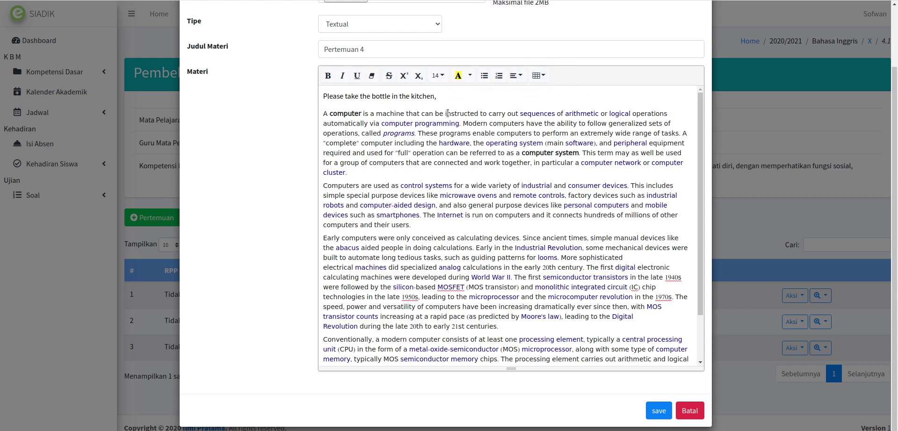
Remove all the pasted Wikipedia paragraphs from the Pertemuan 4 content, keeping only the opening sentence.
left_click(323, 107)
scroll(475, 182, "down", 2)
left_click(514, 354, "shift")
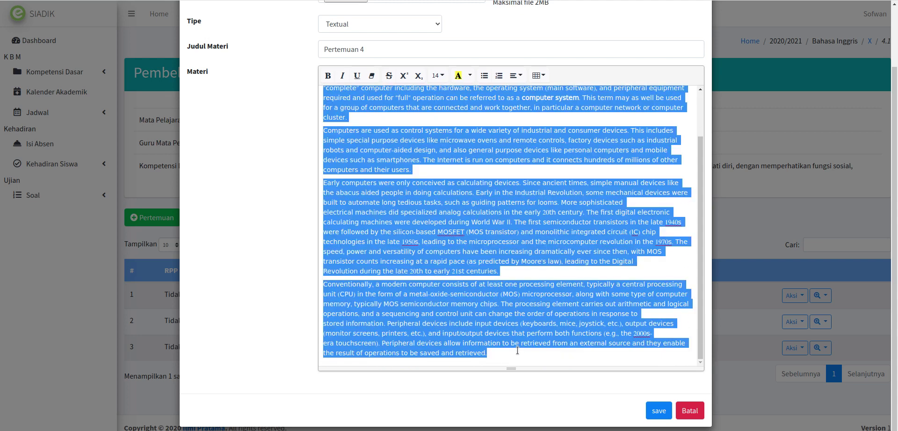
key("ctrl+v")
scroll(517, 350, "up", 2)
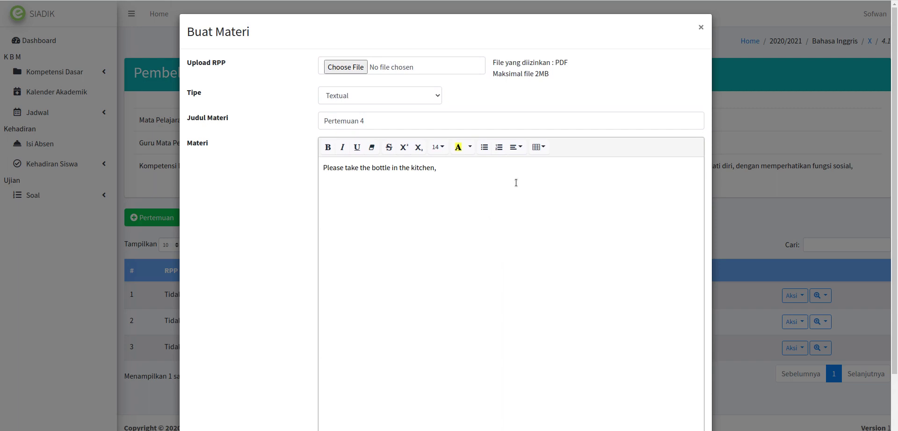
Insert a 3 x 3 table below the opening sentence and enter "Ingredient" in its first cell, correcting the spelling.
left_click(536, 149)
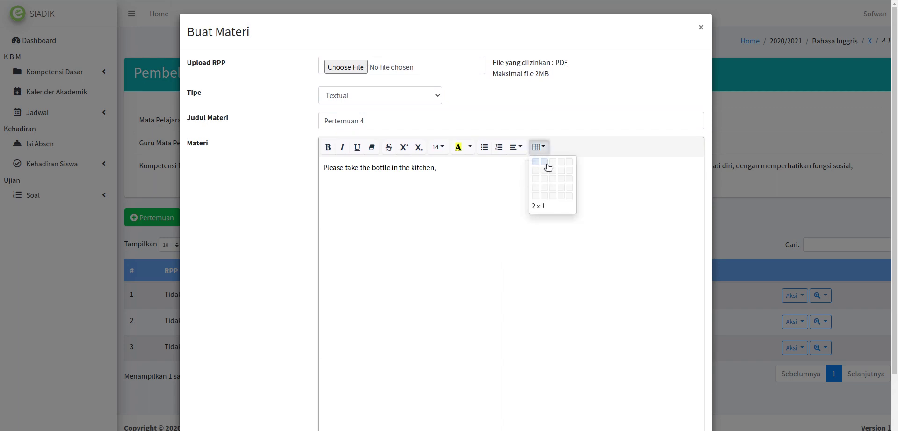
left_click(552, 179)
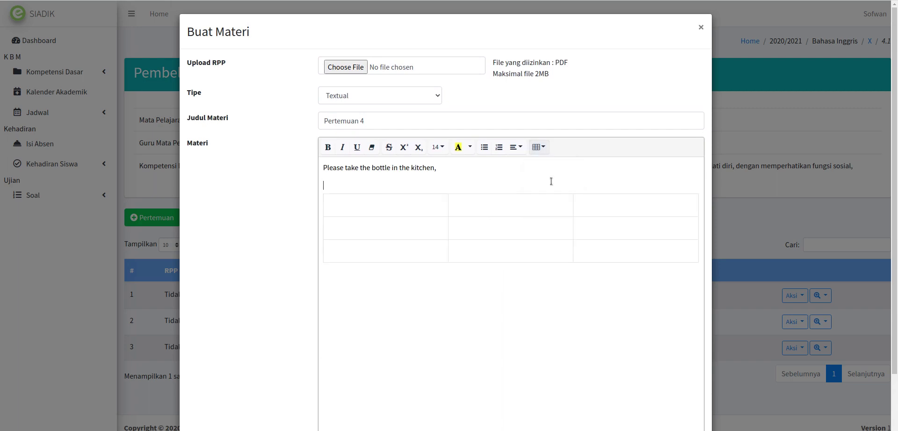
left_click(416, 211)
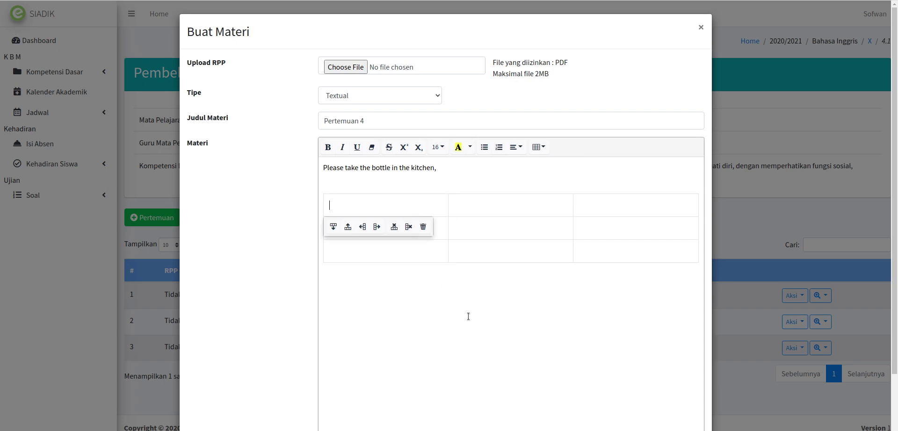
type("Ing")
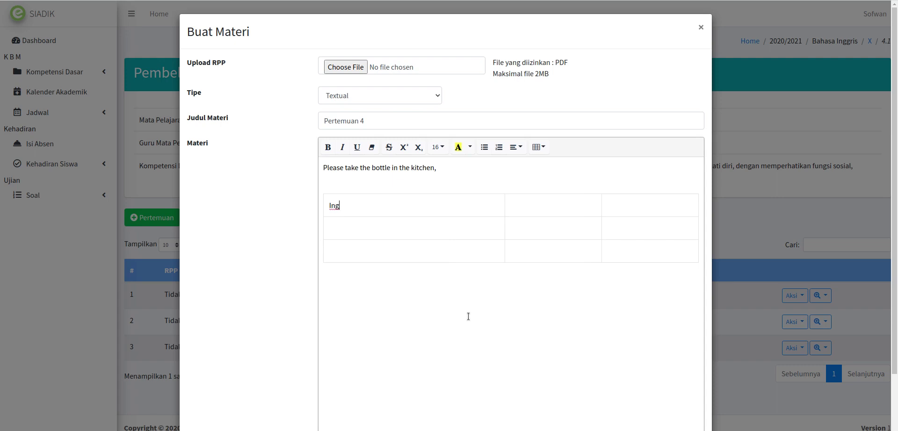
type("gridi")
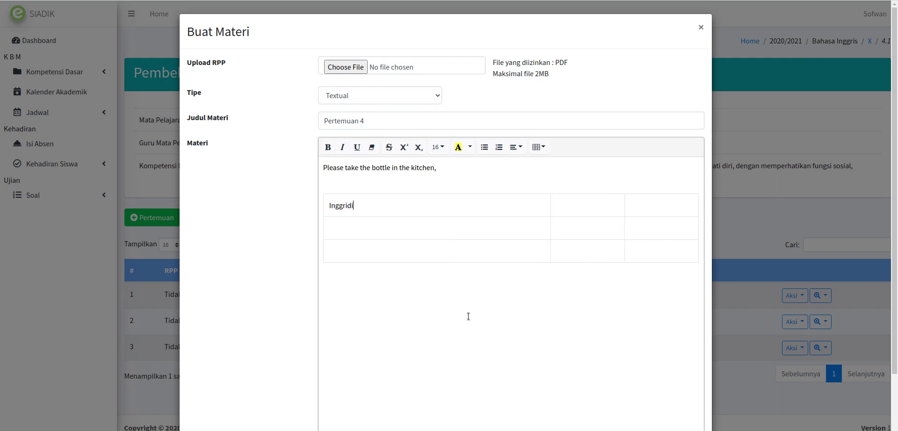
type("ent")
left_click(337, 208)
key("BackSpace")
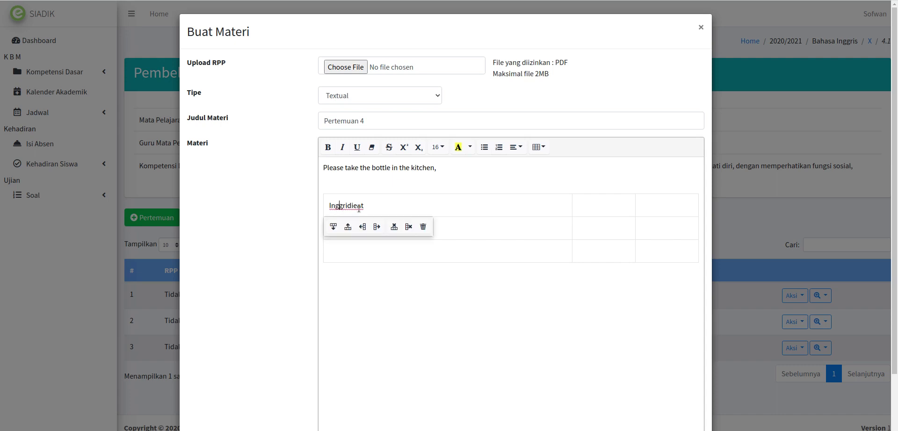
left_click(371, 209)
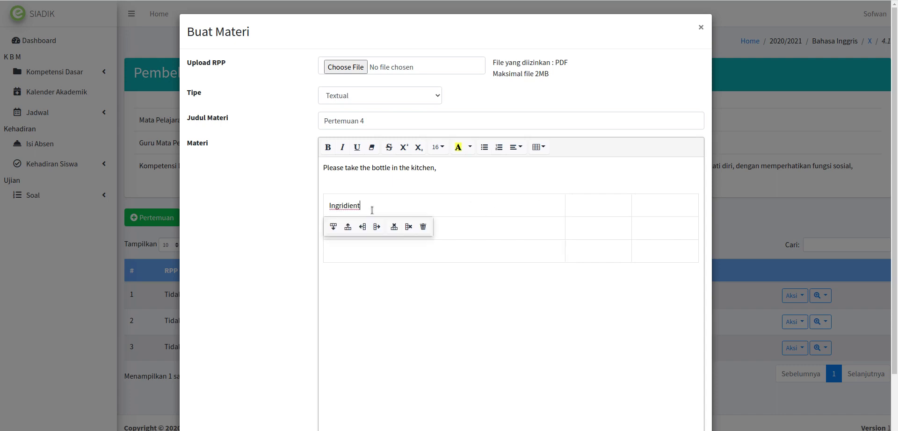
right_click(337, 209)
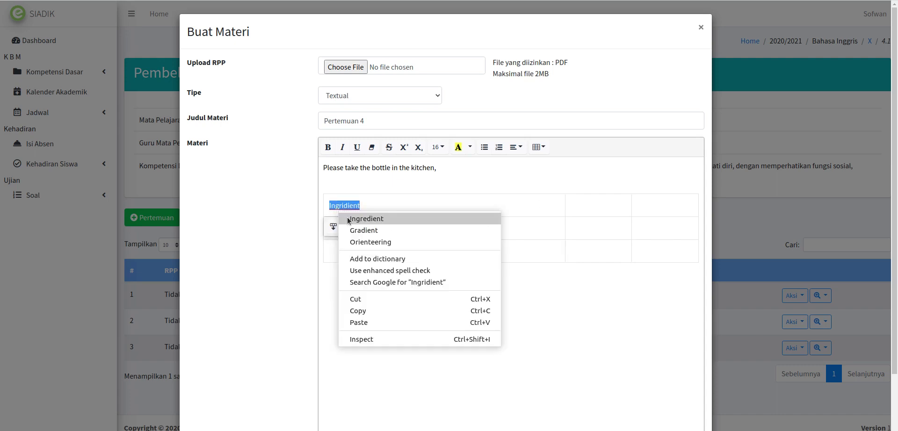
left_click(367, 218)
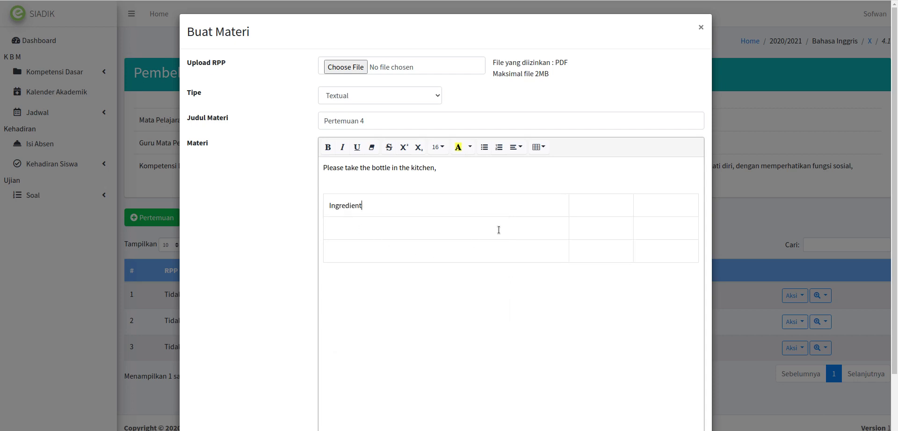
Delete the middle column of the table in the Pertemuan 4 content.
left_click(595, 210)
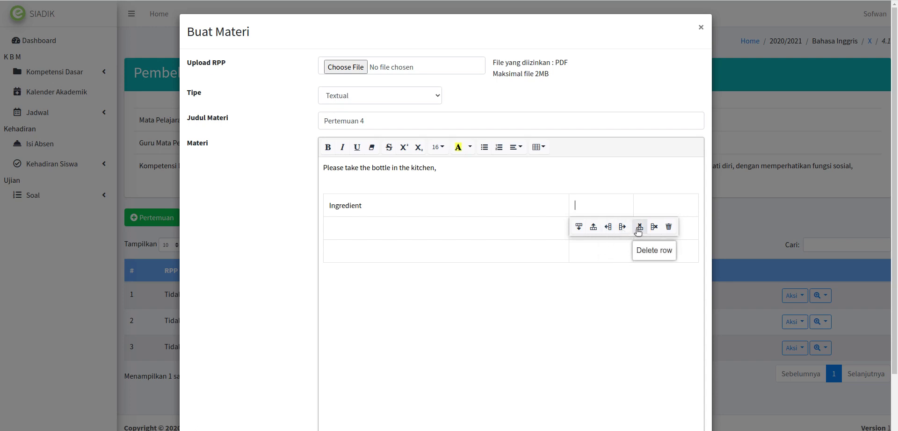
left_click(653, 227)
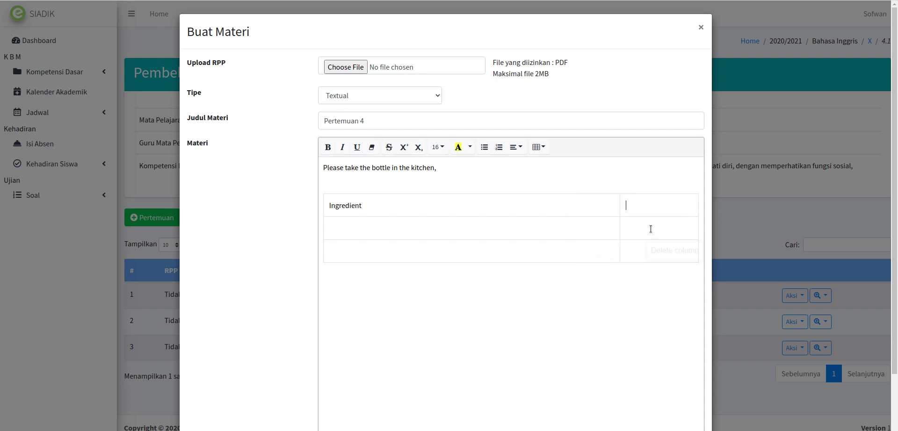
left_click(633, 204)
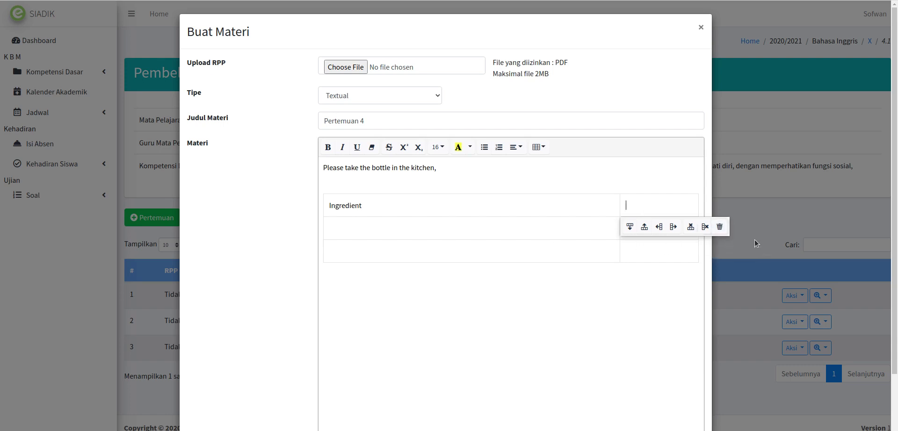
left_click(563, 216)
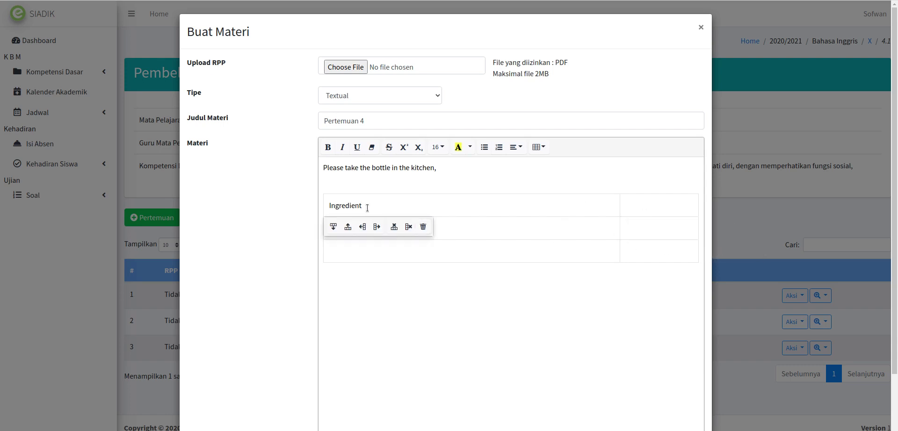
left_click(381, 183)
left_click(450, 271)
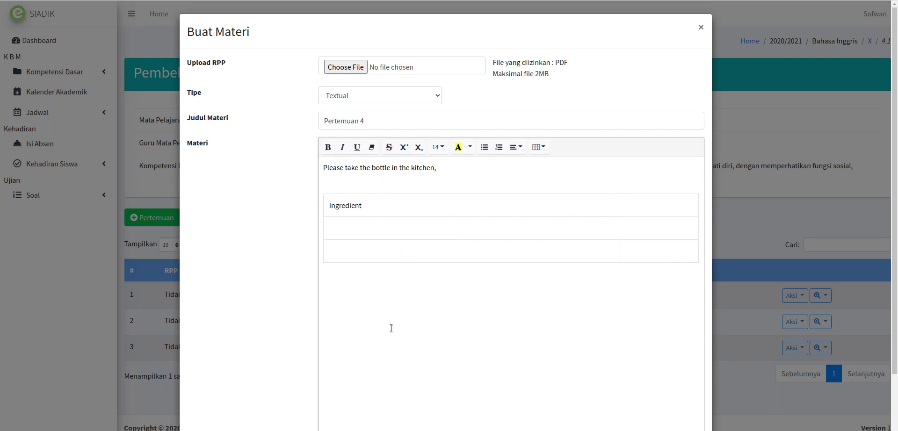
scroll(390, 328, "down", 1)
scroll(390, 327, "down", 1)
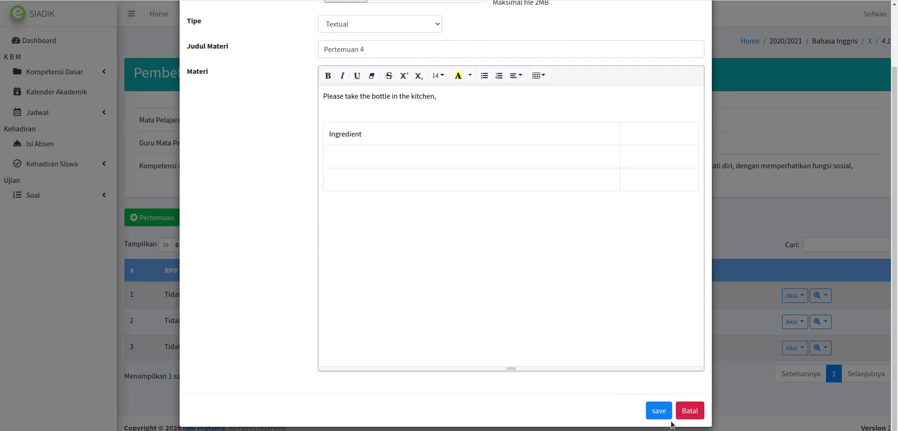
Save the textual Pertemuan 4 material and preview its content from the online meeting list.
left_click(656, 411)
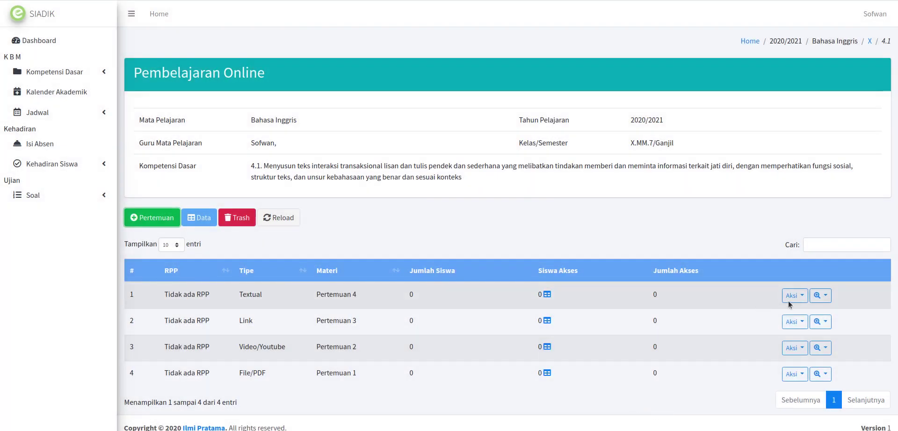
left_click(820, 295)
left_click(811, 314)
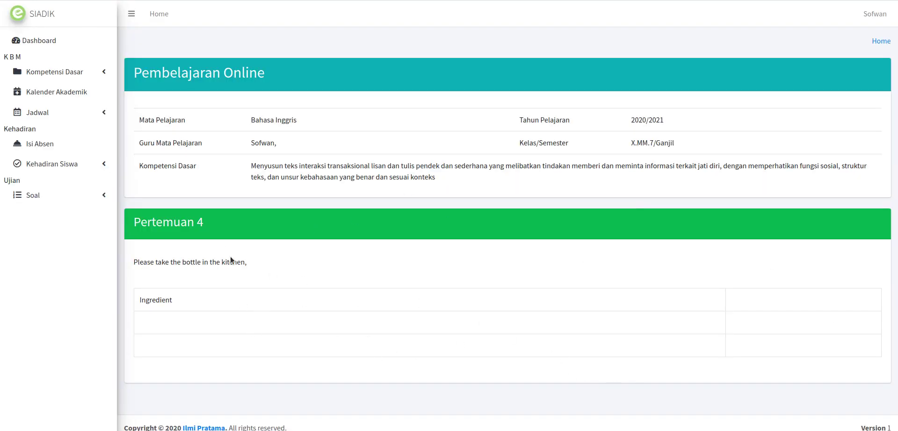
key("alt+Left")
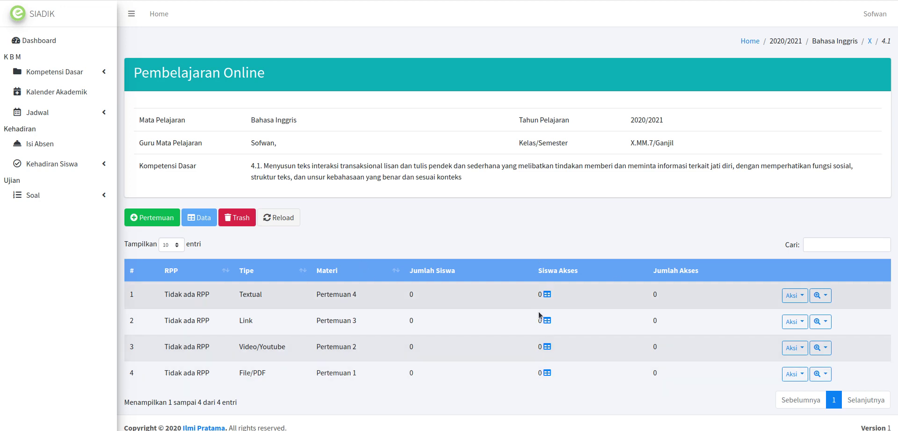
left_click(794, 295)
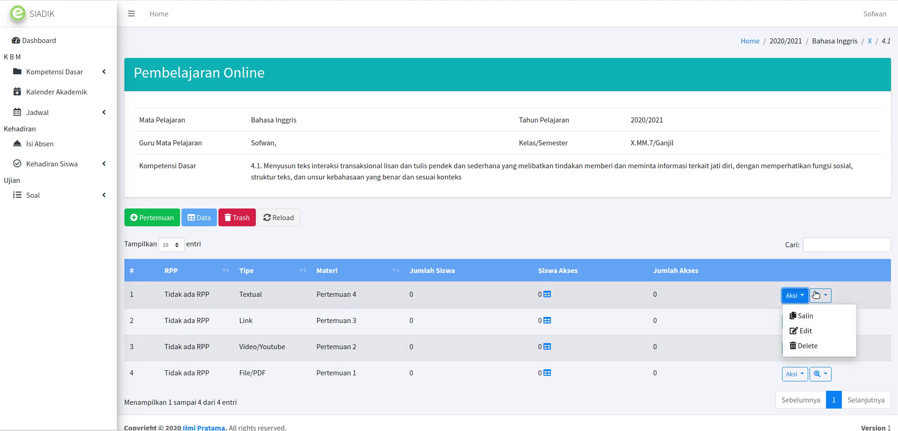
left_click(719, 240)
left_click(829, 295)
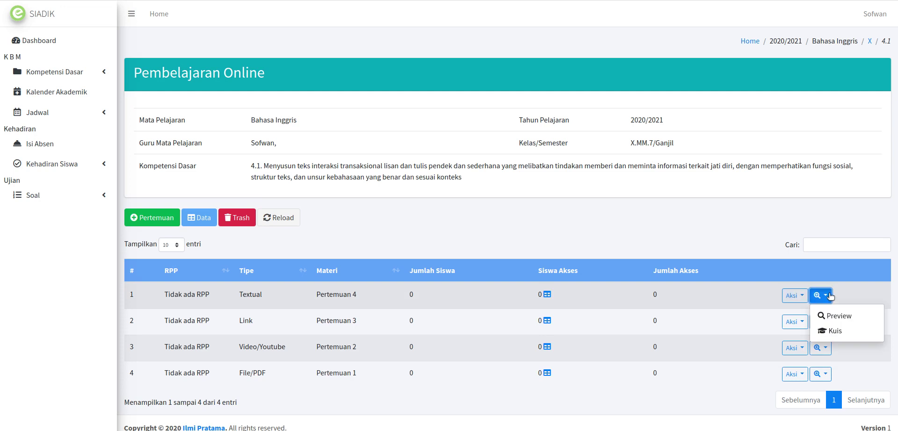
left_click(684, 229)
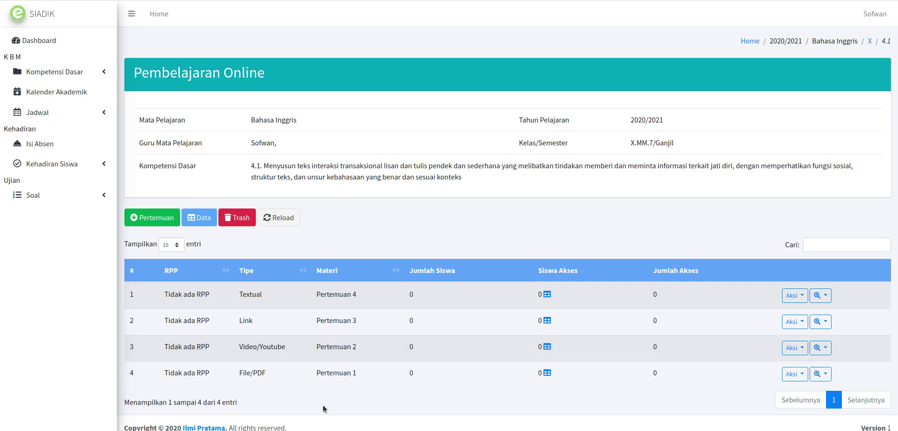
left_click(236, 430)
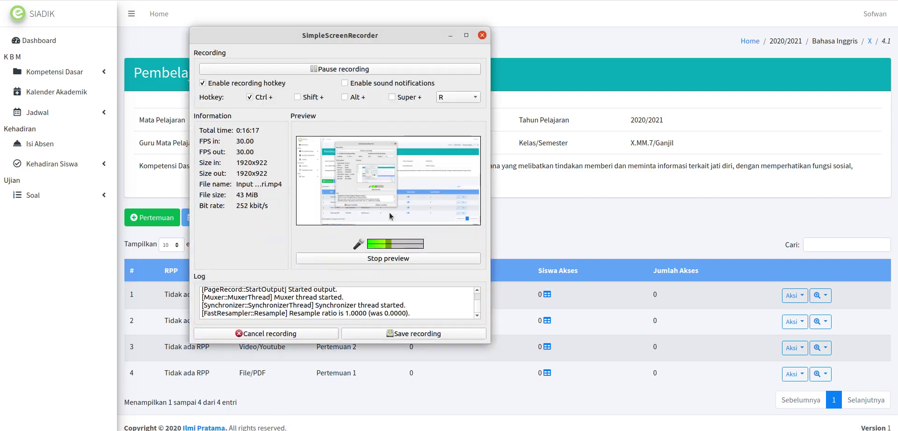